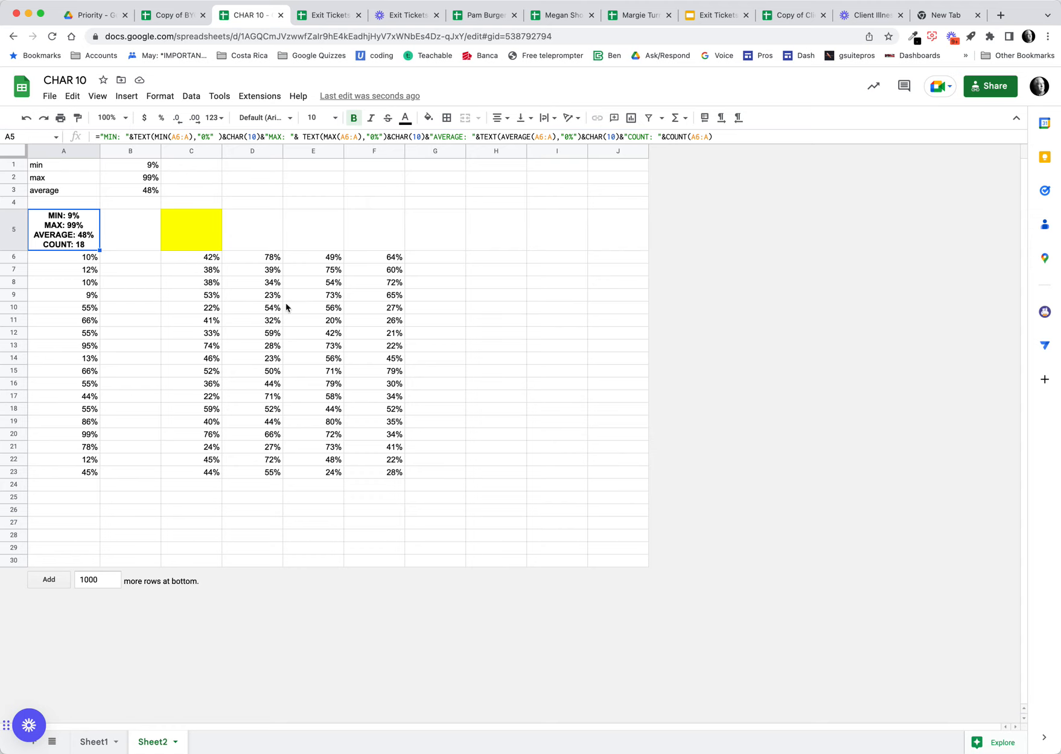
# - Start a BYCOL formula in the yellow cell C5 with C6:F23 as its range
pyautogui.click(202, 242)
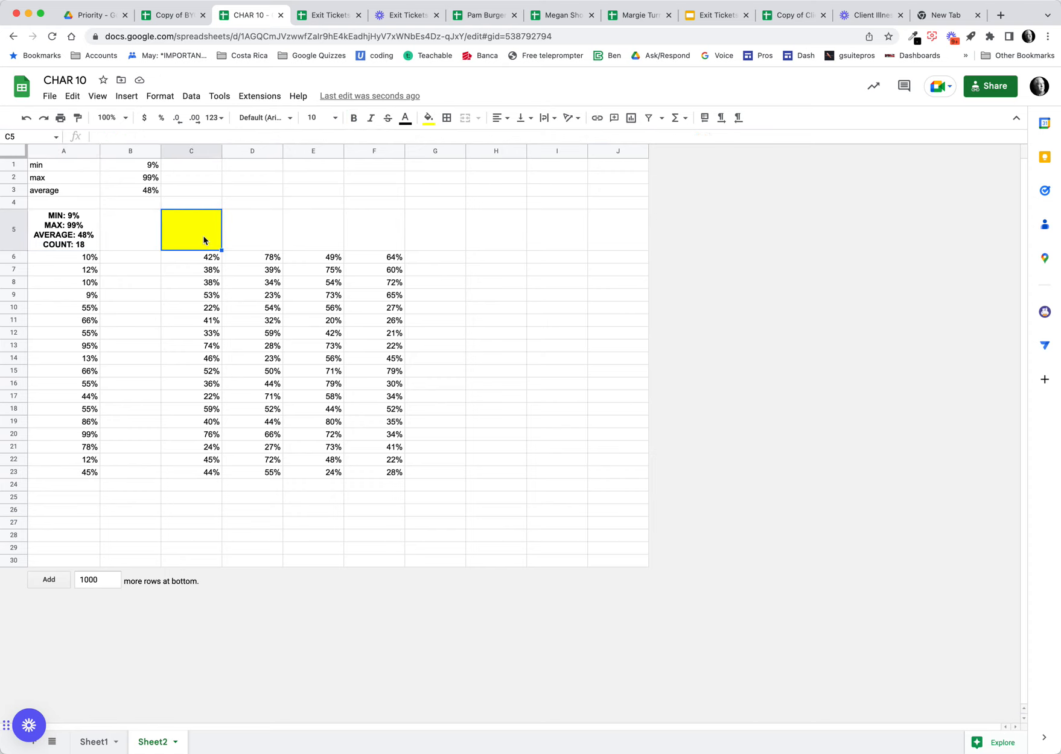
pyautogui.click(148, 138)
pyautogui.write('=')
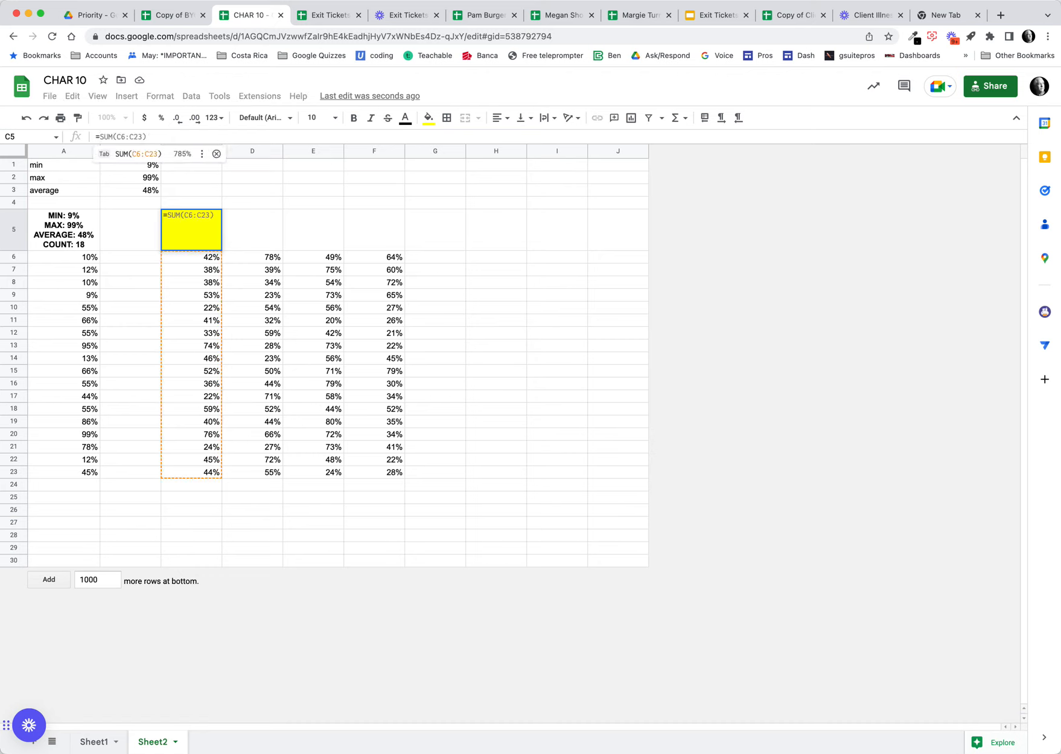
pyautogui.write('byc')
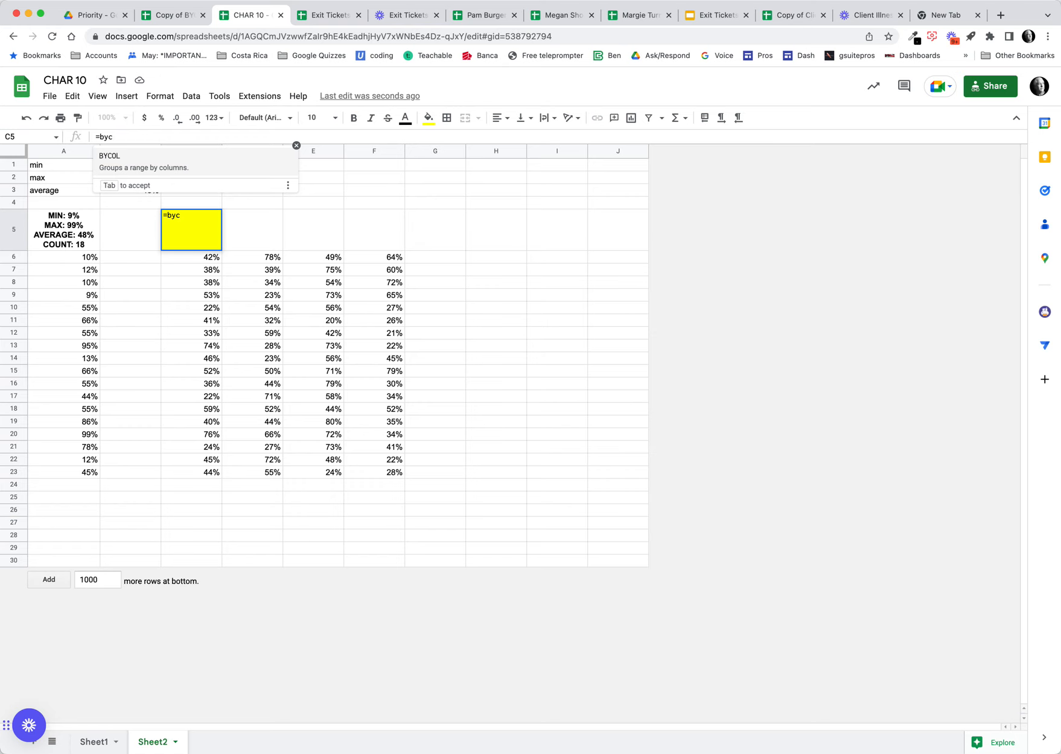
pyautogui.press('Tab')
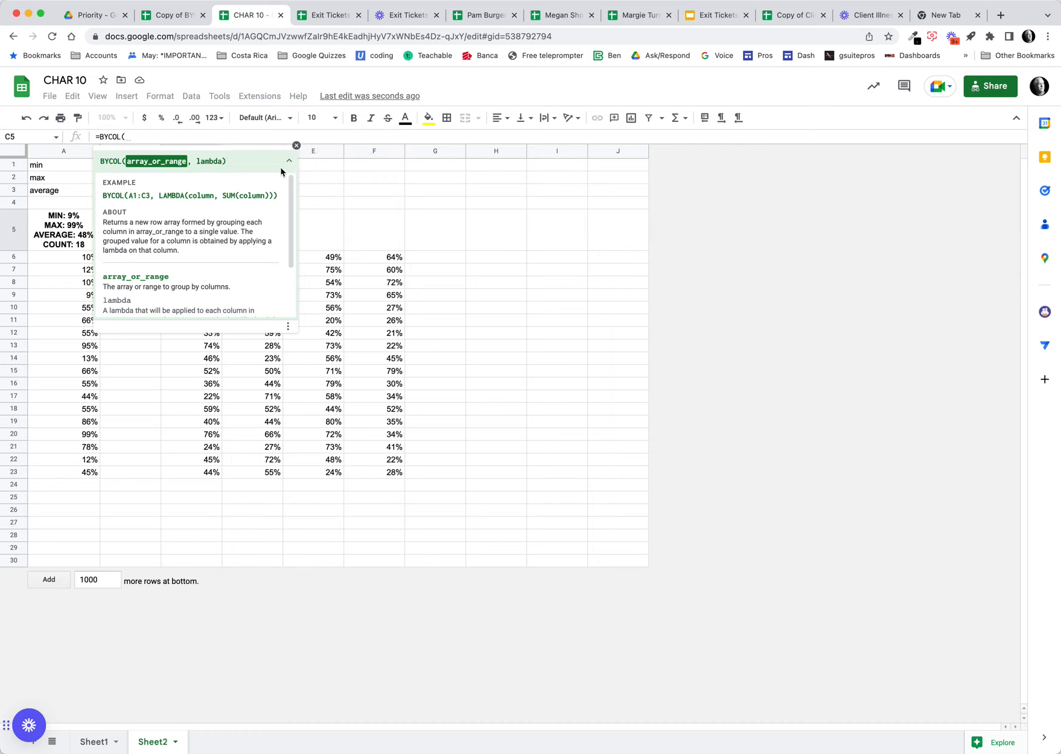
pyautogui.click(289, 162)
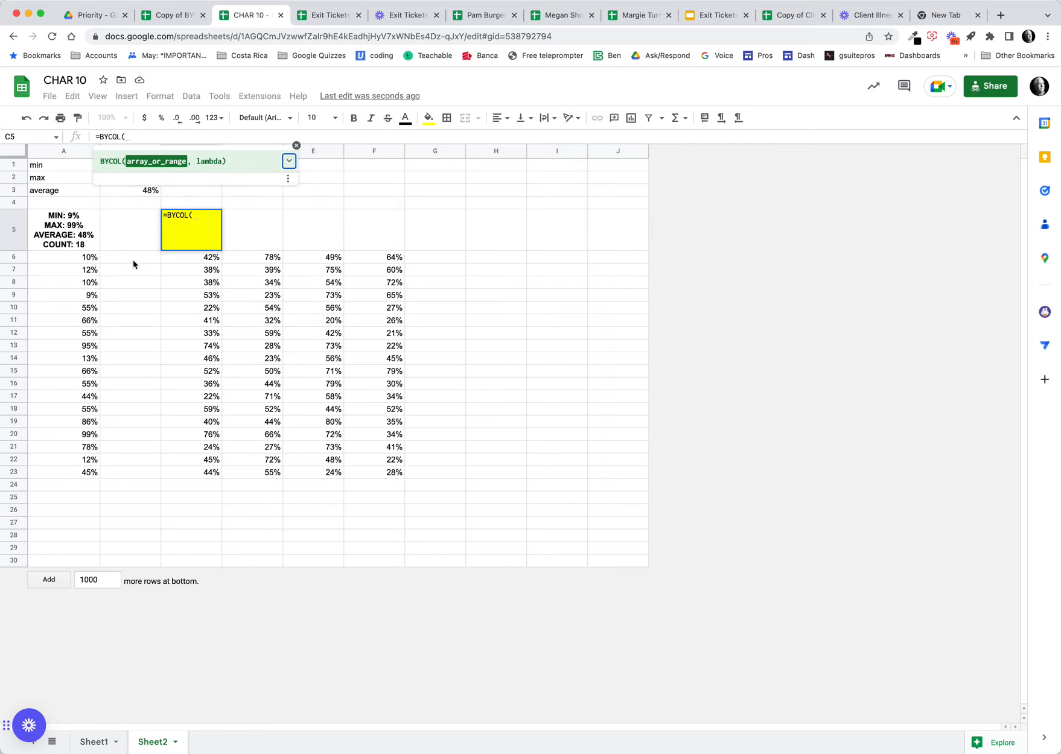
pyautogui.moveTo(208, 260); pyautogui.dragTo(378, 479)
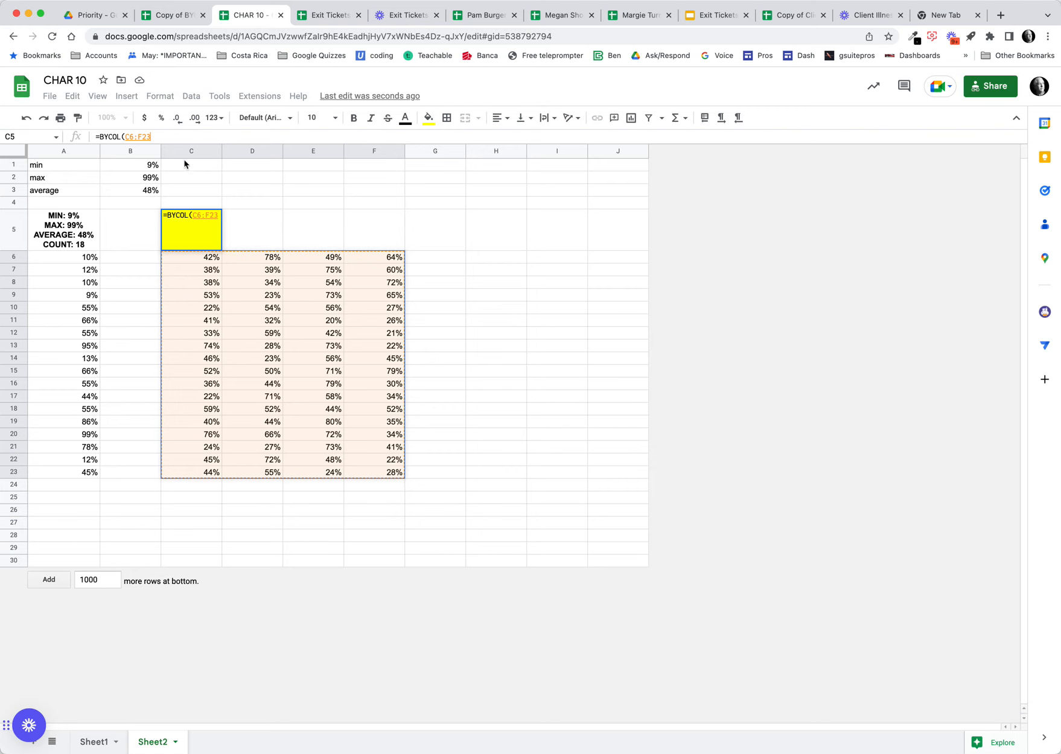
# - Make the BYCOL range open-ended and absolute as $C$6:$F, and begin the second argument
pyautogui.click(163, 135)
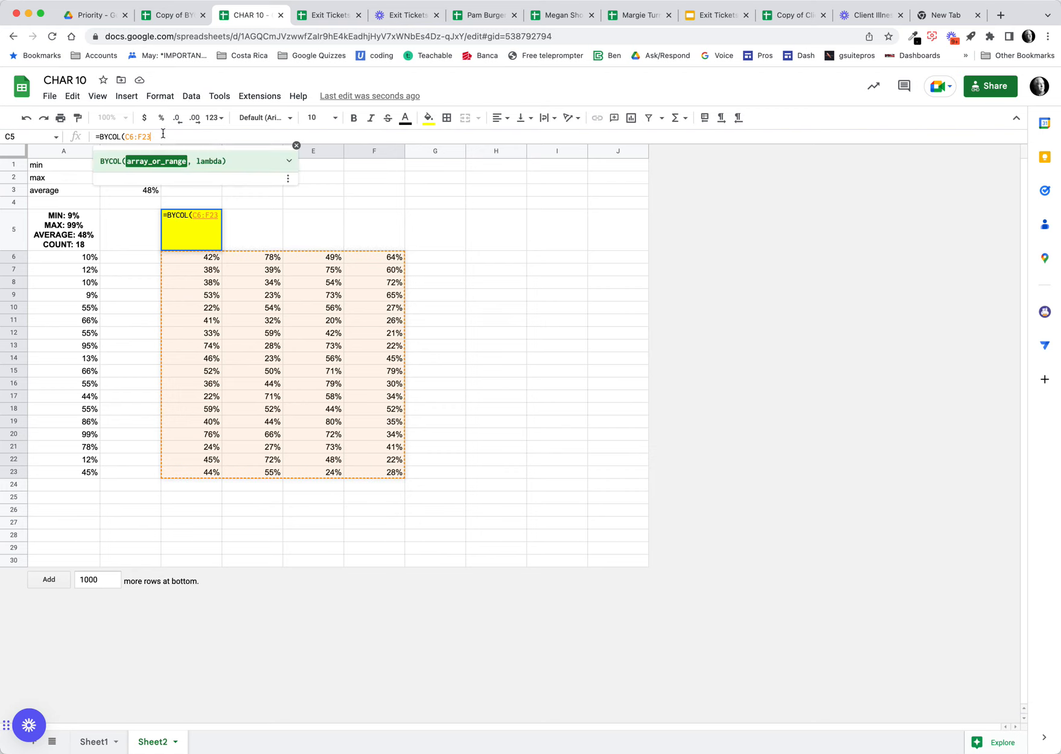
pyautogui.press('BackSpace')
pyautogui.press('BackSpace')
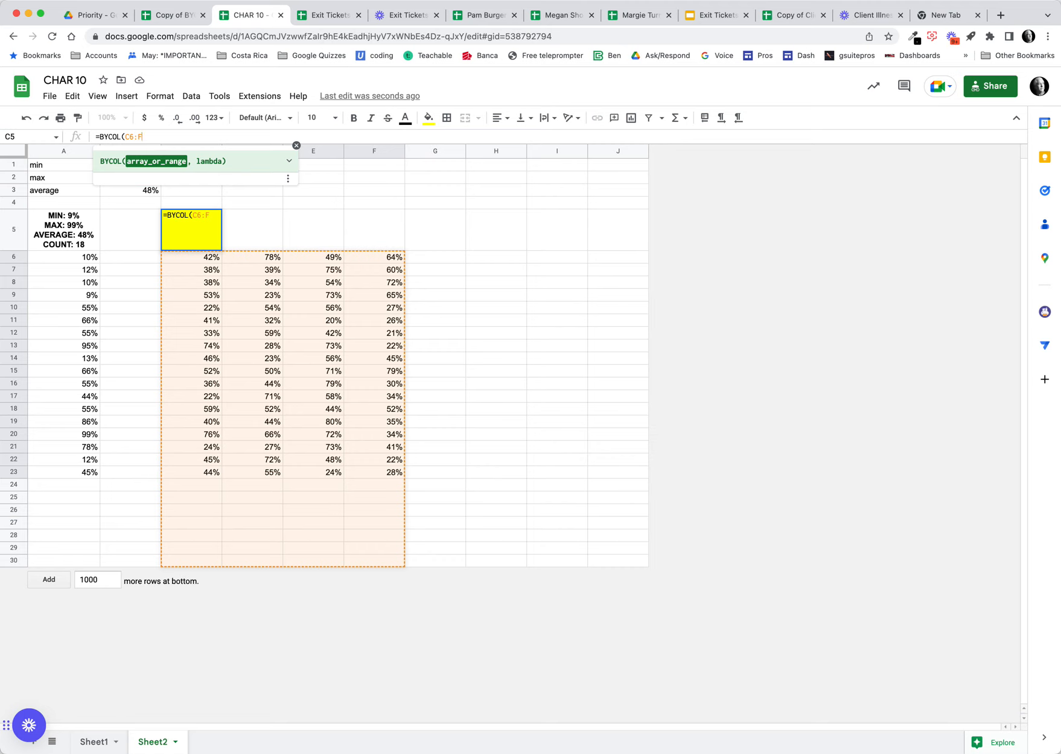
pyautogui.press('F4')
pyautogui.write(',')
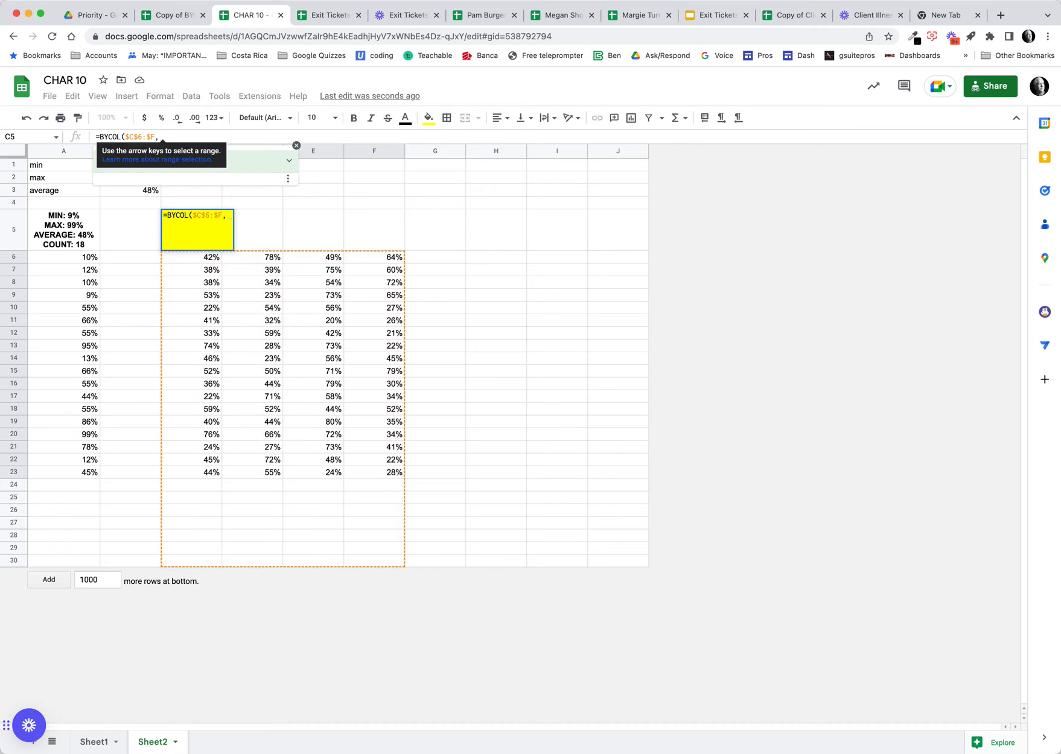
# - Add a LAMBDA function with the name c as BYCOL's second argument
pyautogui.write(' lamb')
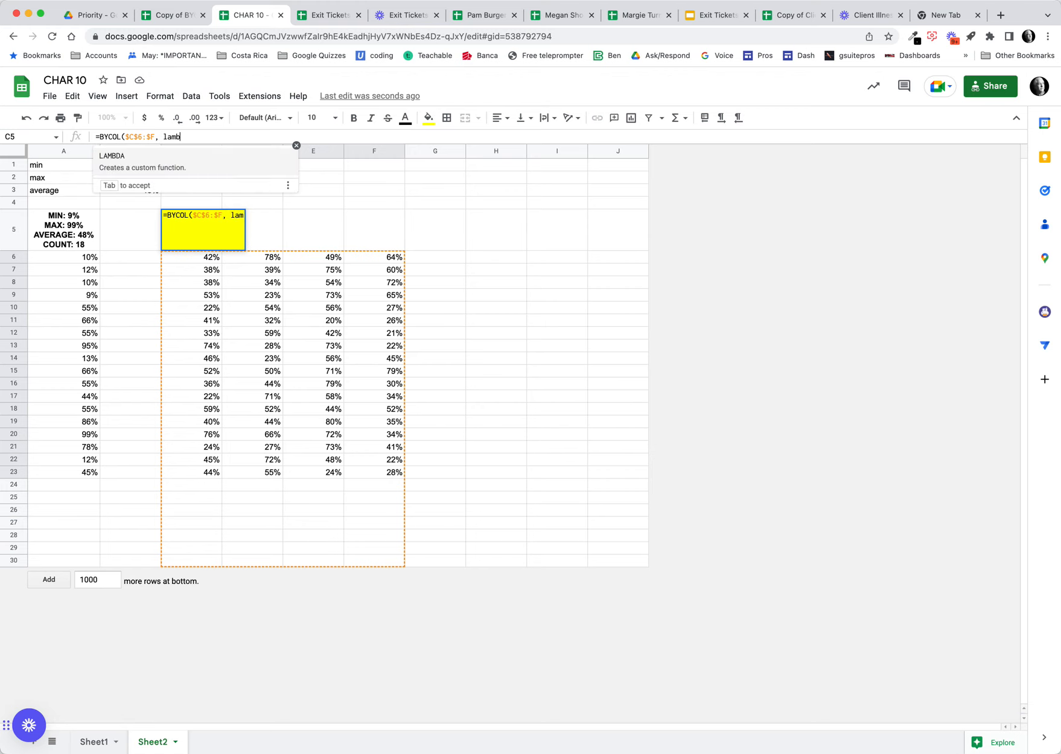
pyautogui.press('Tab')
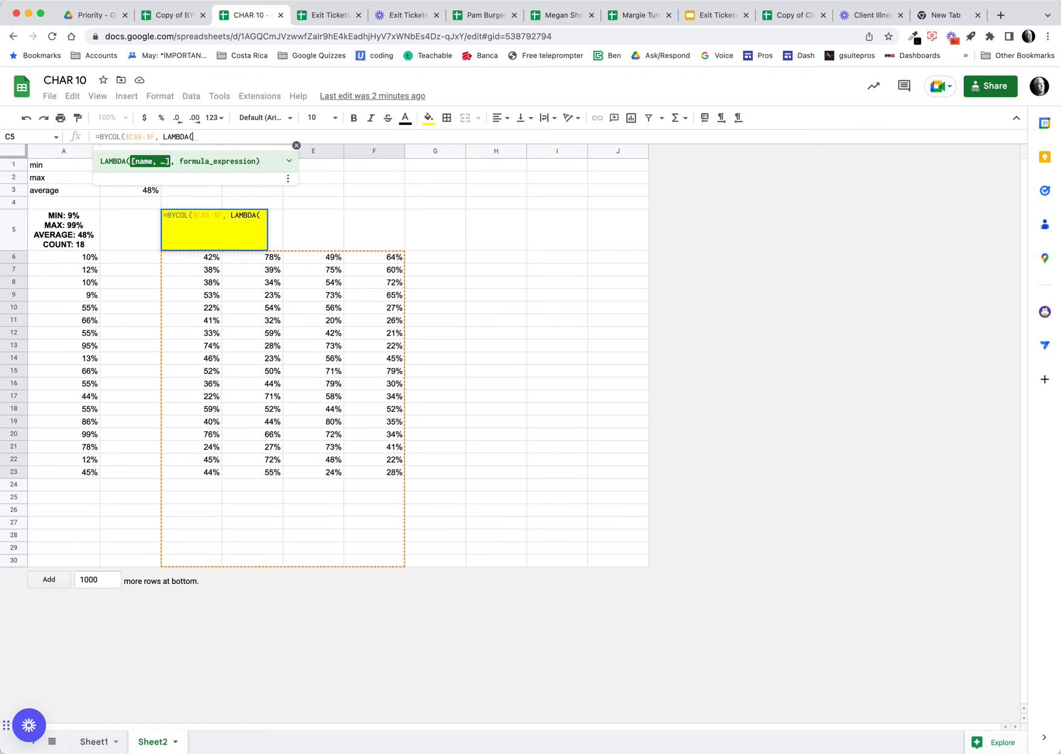
pyautogui.write('c')
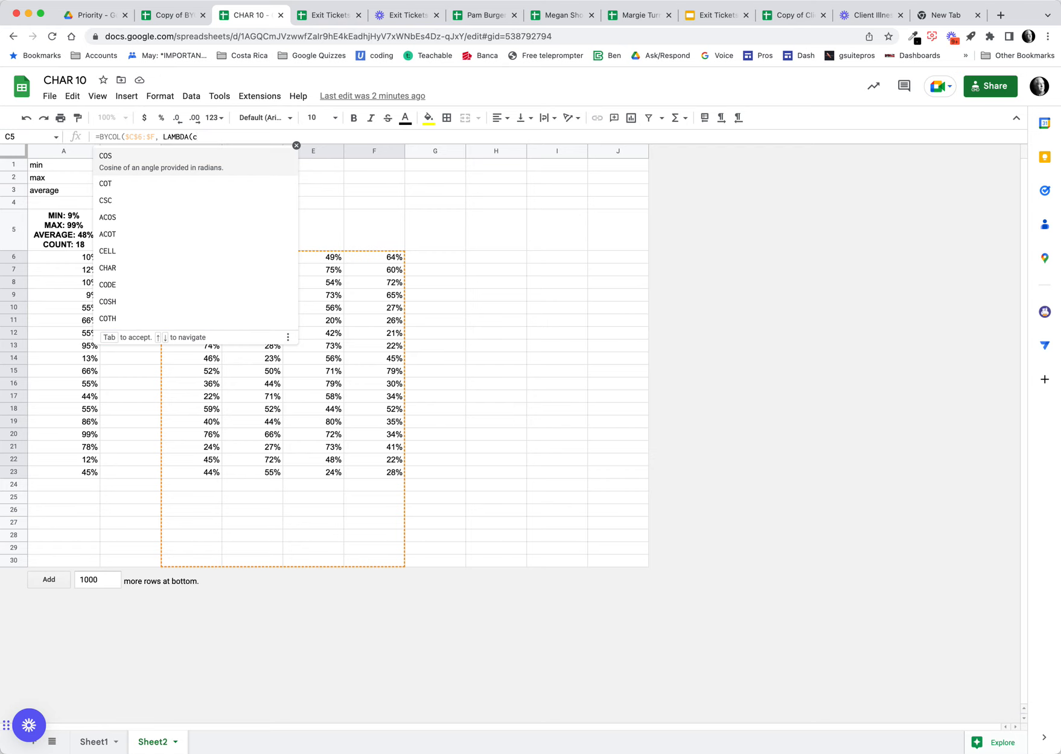
pyautogui.write(',')
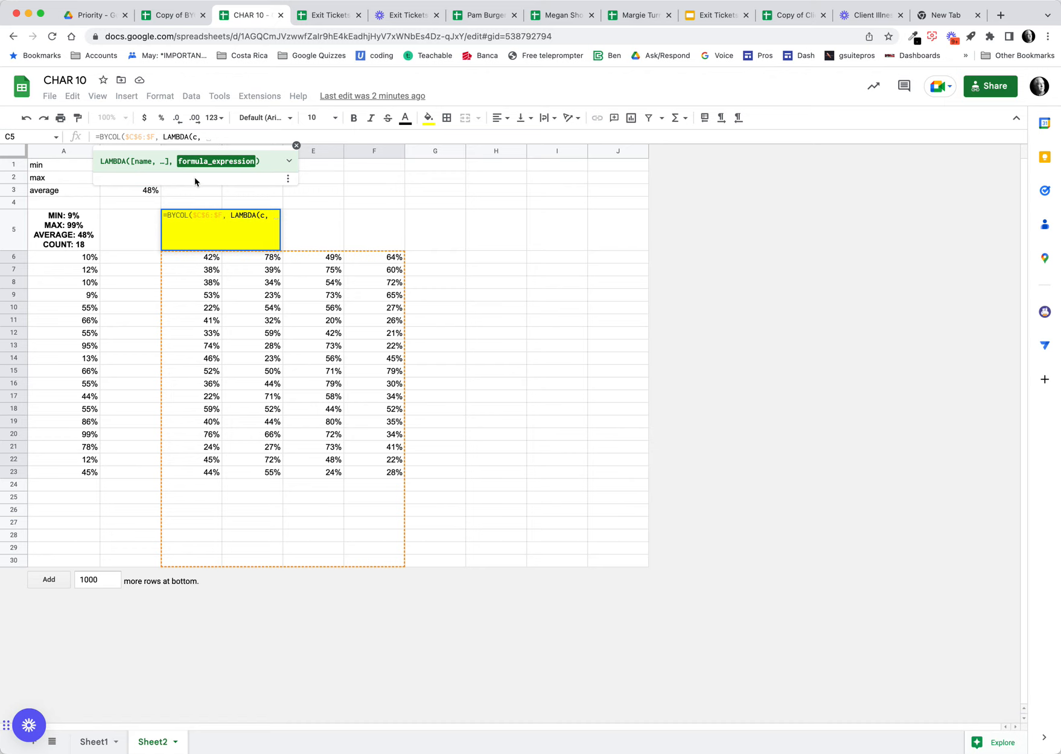
pyautogui.click(80, 239)
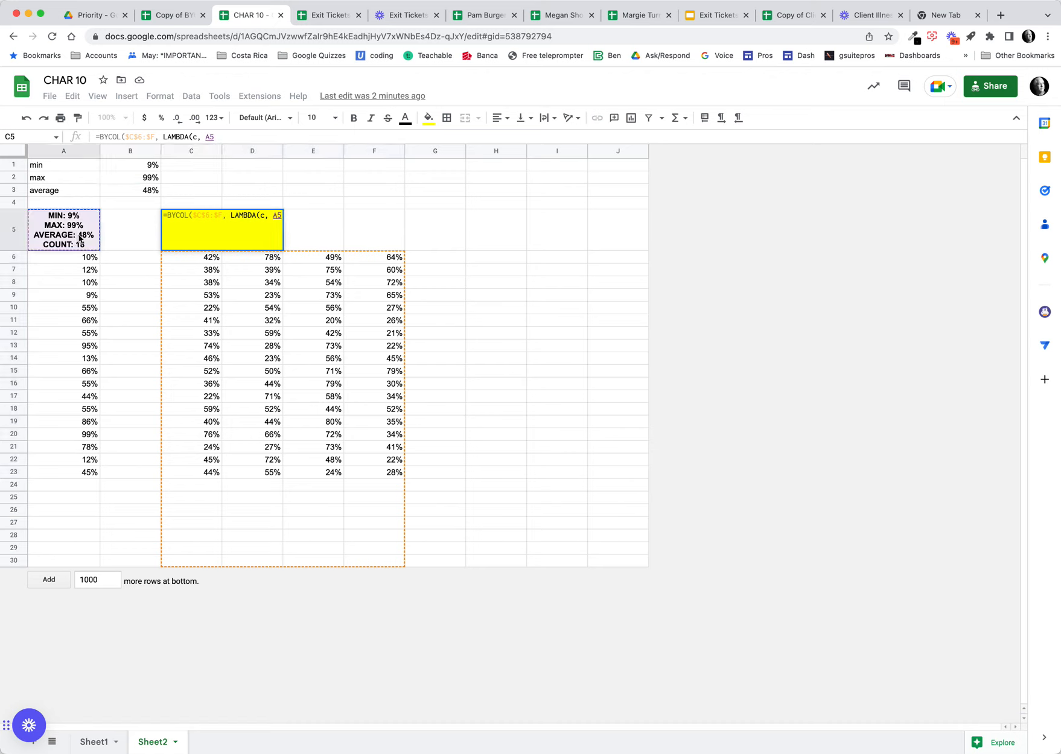
pyautogui.press('BackSpace')
pyautogui.press('BackSpace')
pyautogui.press('BackSpace')
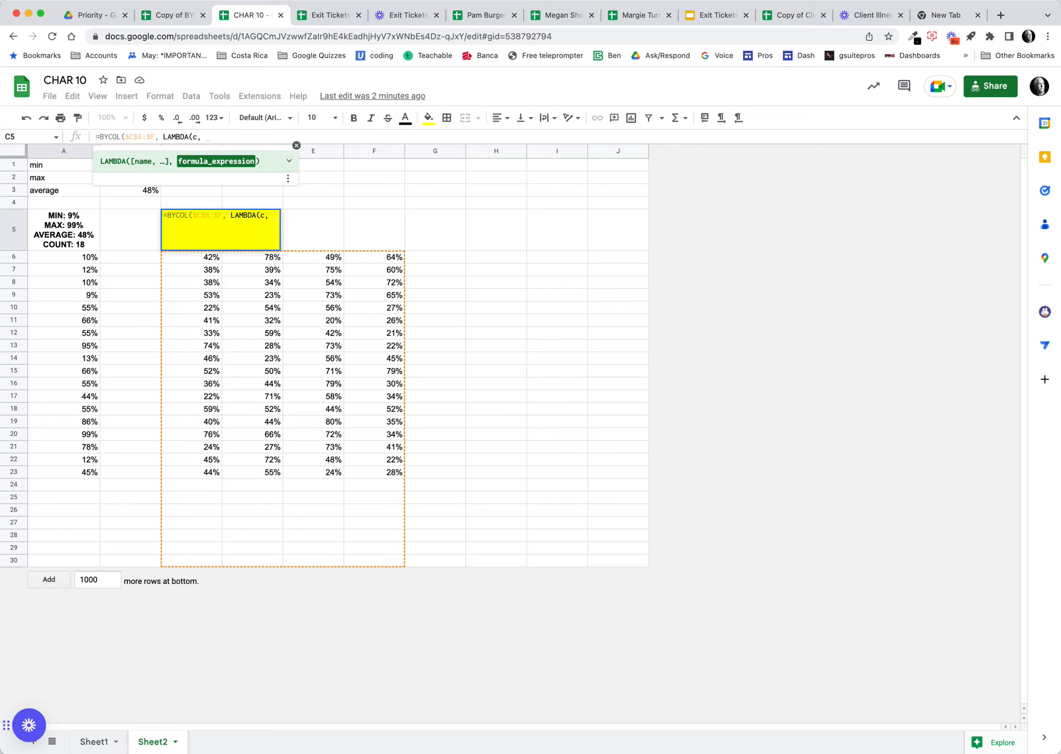
# - Commit the incomplete formula in C5, and copy the text of A5's summary formula without its equals sign
pyautogui.press('Return')
pyautogui.click(180, 228)
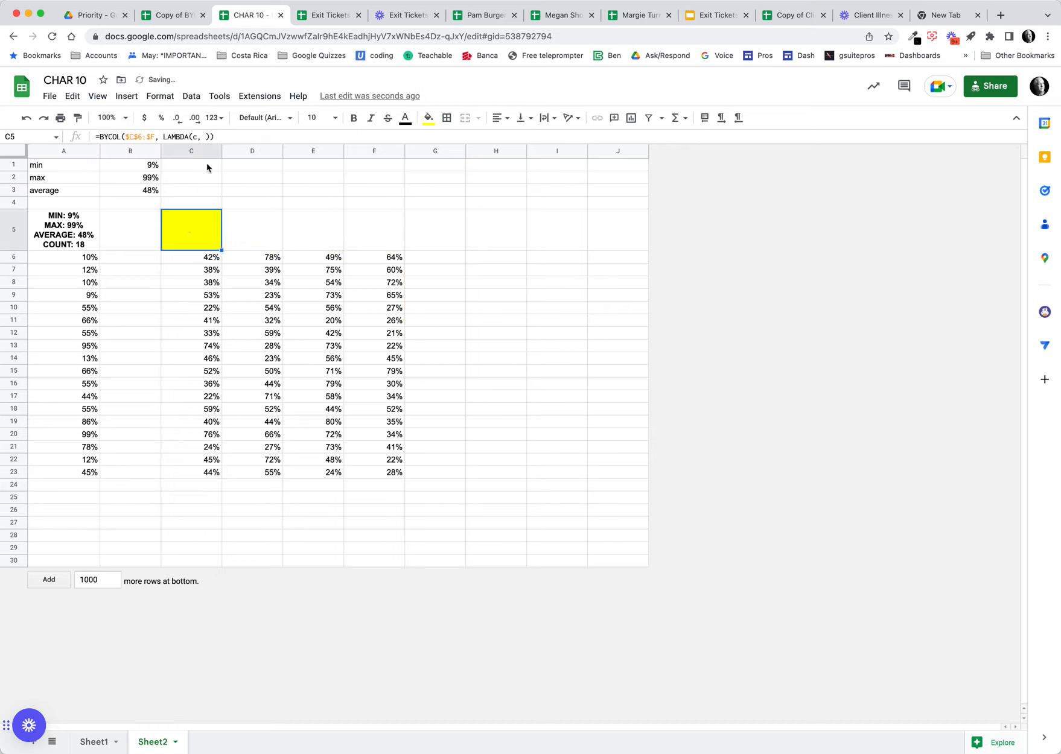
pyautogui.click(63, 224)
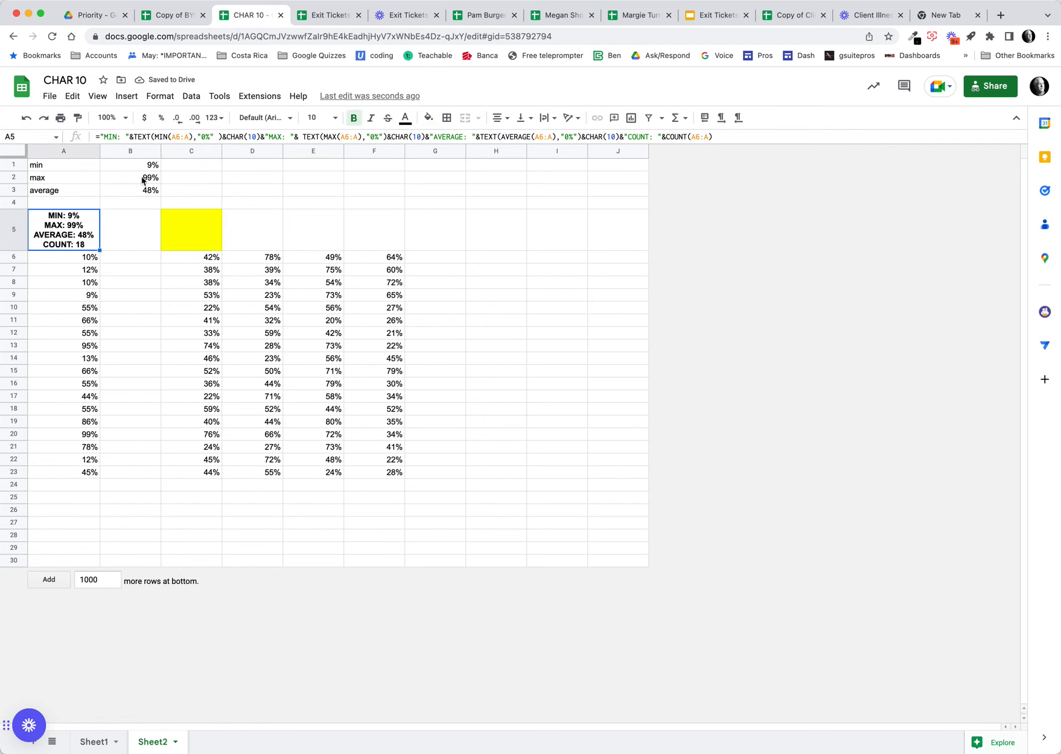
pyautogui.click(99, 137)
pyautogui.moveTo(553, 130); pyautogui.dragTo(720, 146)
pyautogui.press('super+c')
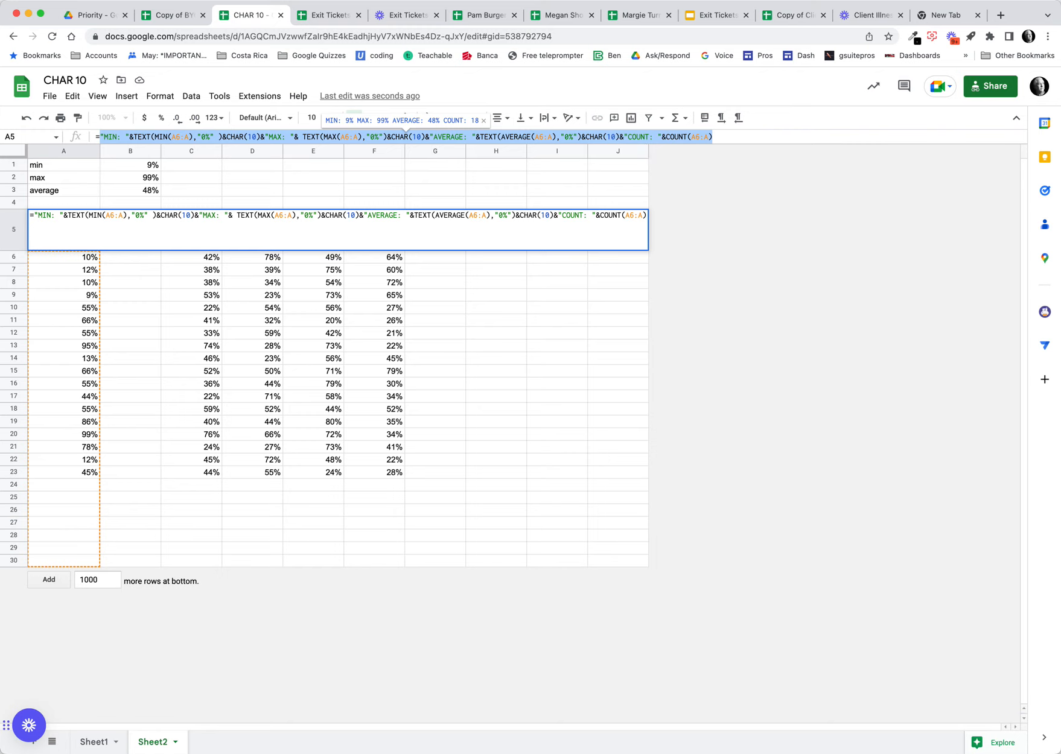
pyautogui.press('Return')
# - Paste the copied summary expression into C5's formula as the LAMBDA's formula expression after c
pyautogui.click(199, 230)
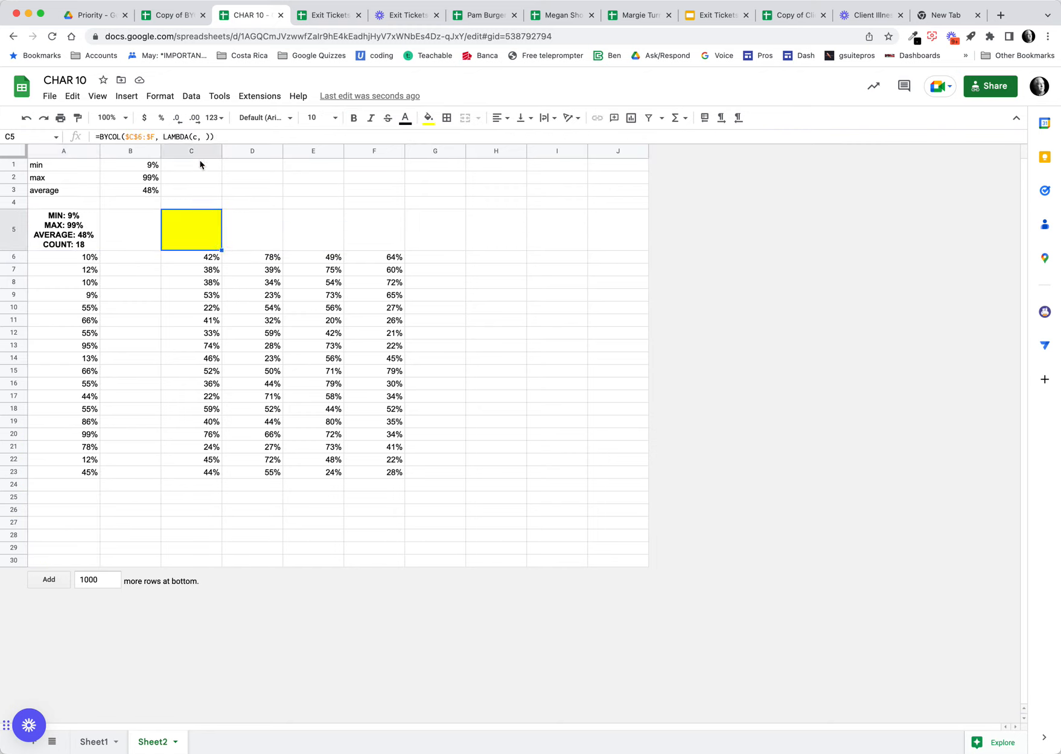
pyautogui.click(204, 137)
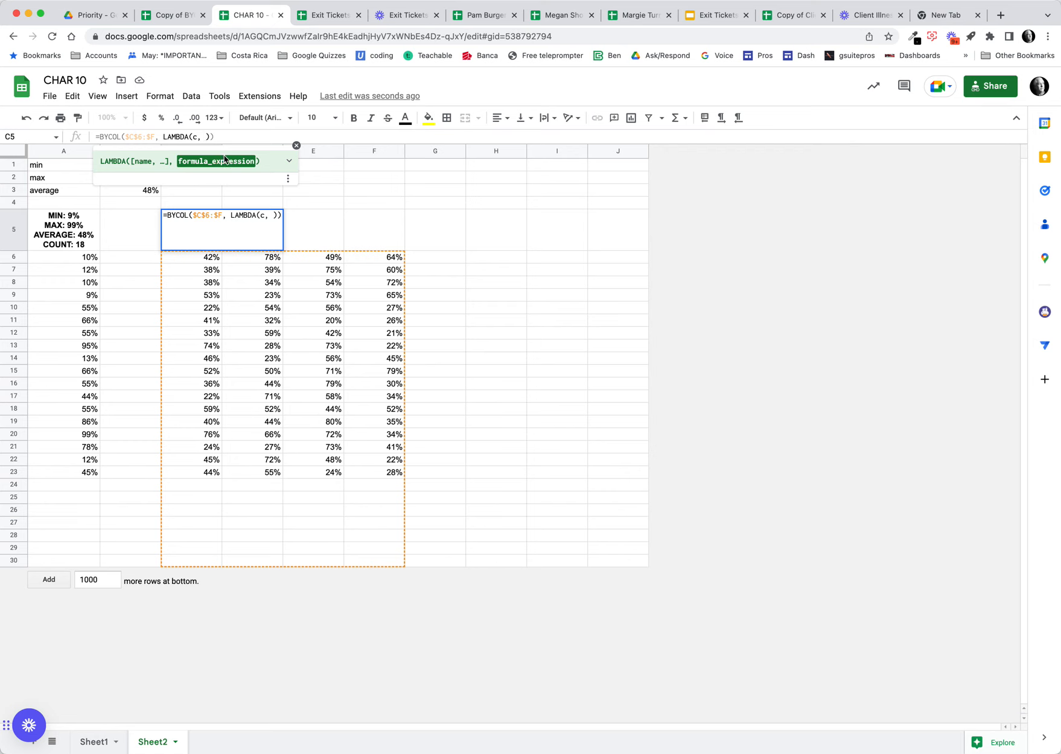
pyautogui.press('super+v')
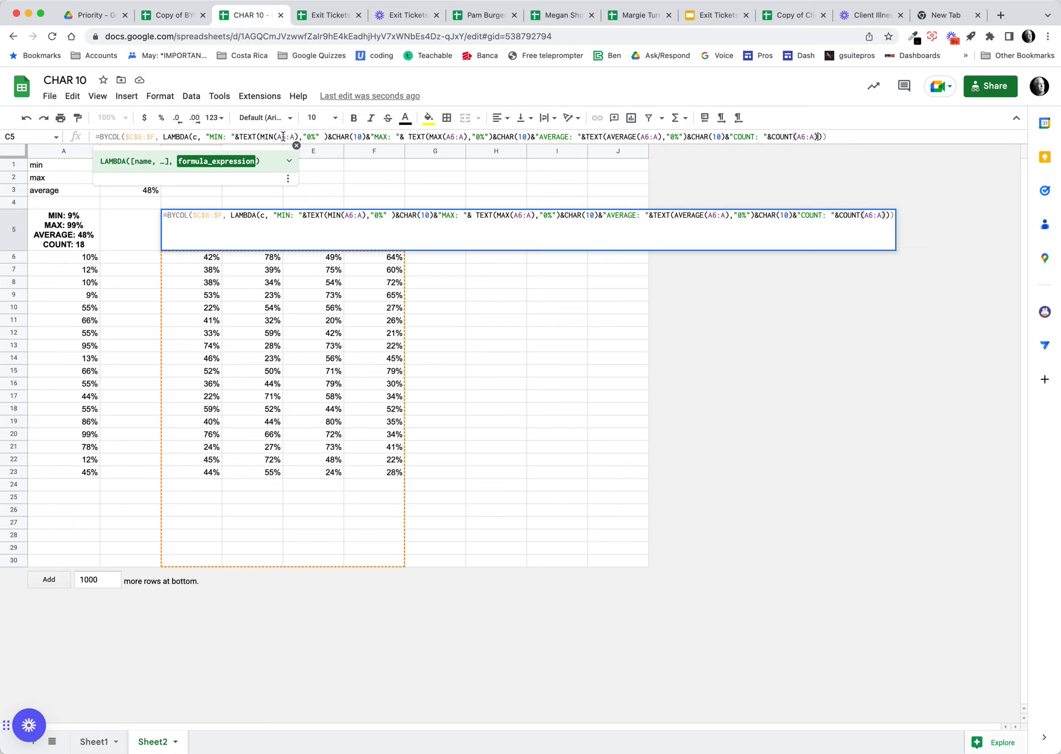
# - Replace the A6:A references in C5's MIN, MAX, AVERAGE and COUNT functions with c
pyautogui.moveTo(277, 136); pyautogui.dragTo(297, 137)
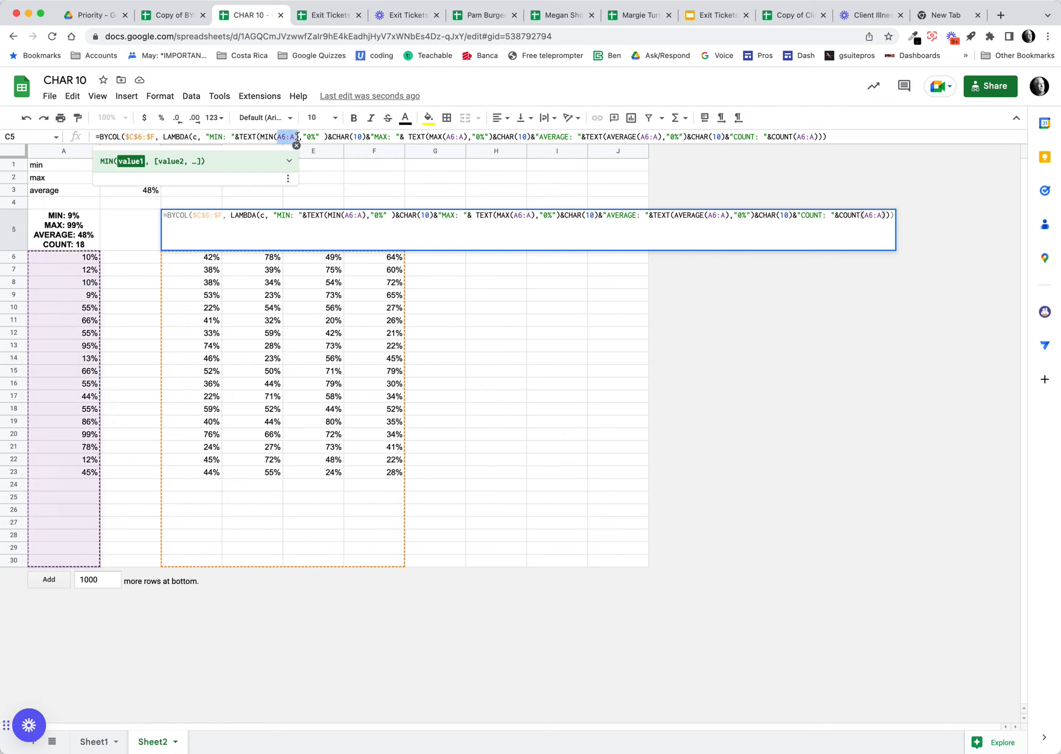
pyautogui.write('c')
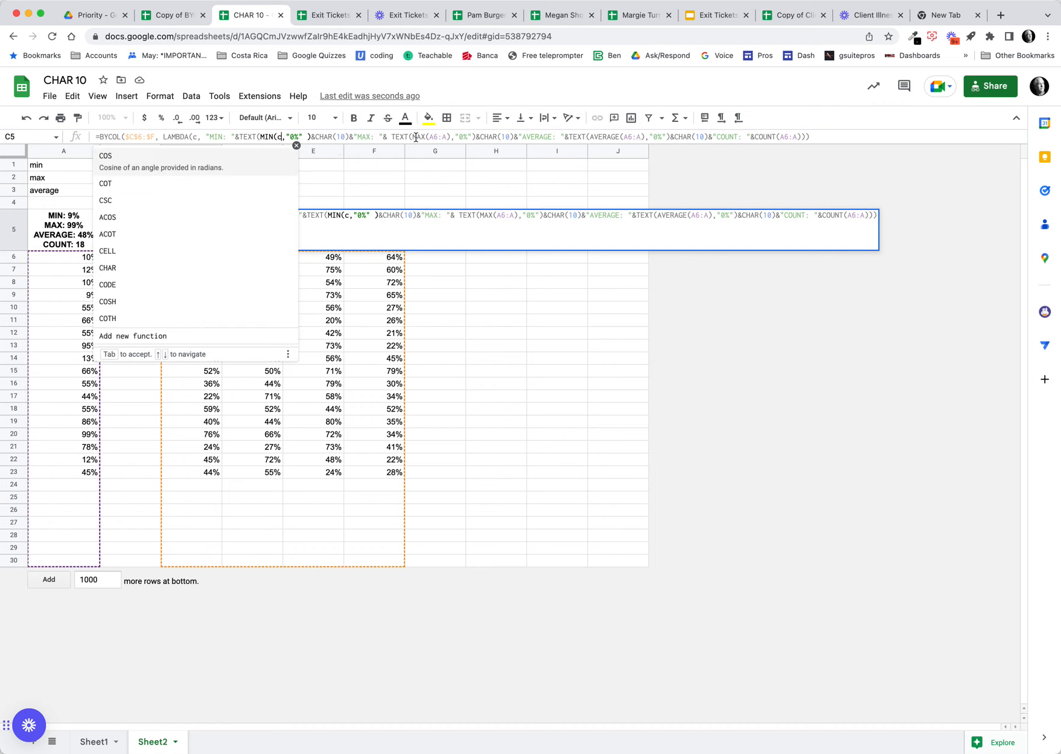
pyautogui.moveTo(428, 136); pyautogui.dragTo(445, 136)
pyautogui.write('c')
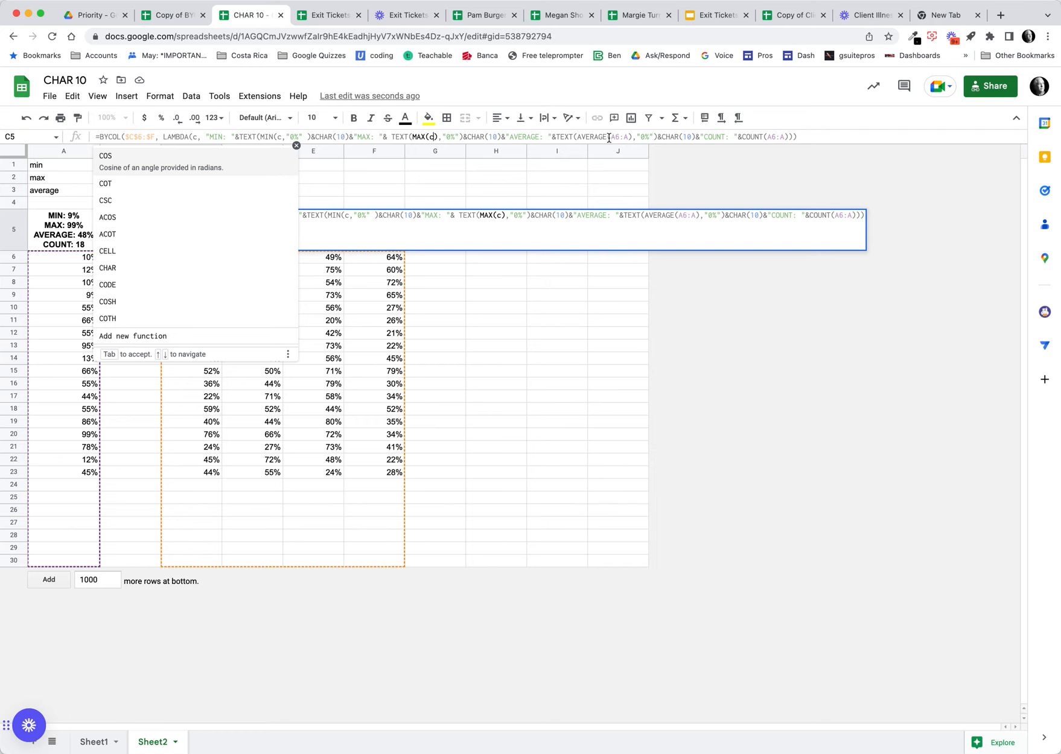
pyautogui.moveTo(609, 136); pyautogui.dragTo(631, 137)
pyautogui.write('c')
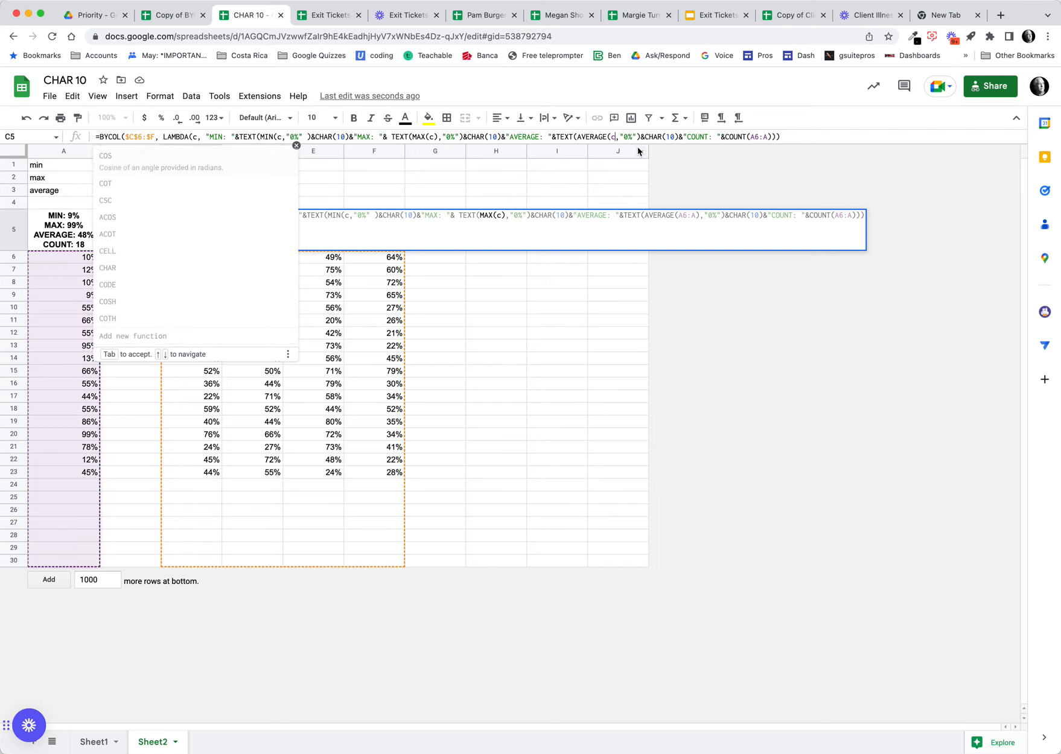
pyautogui.moveTo(751, 137); pyautogui.dragTo(771, 138)
pyautogui.write('c')
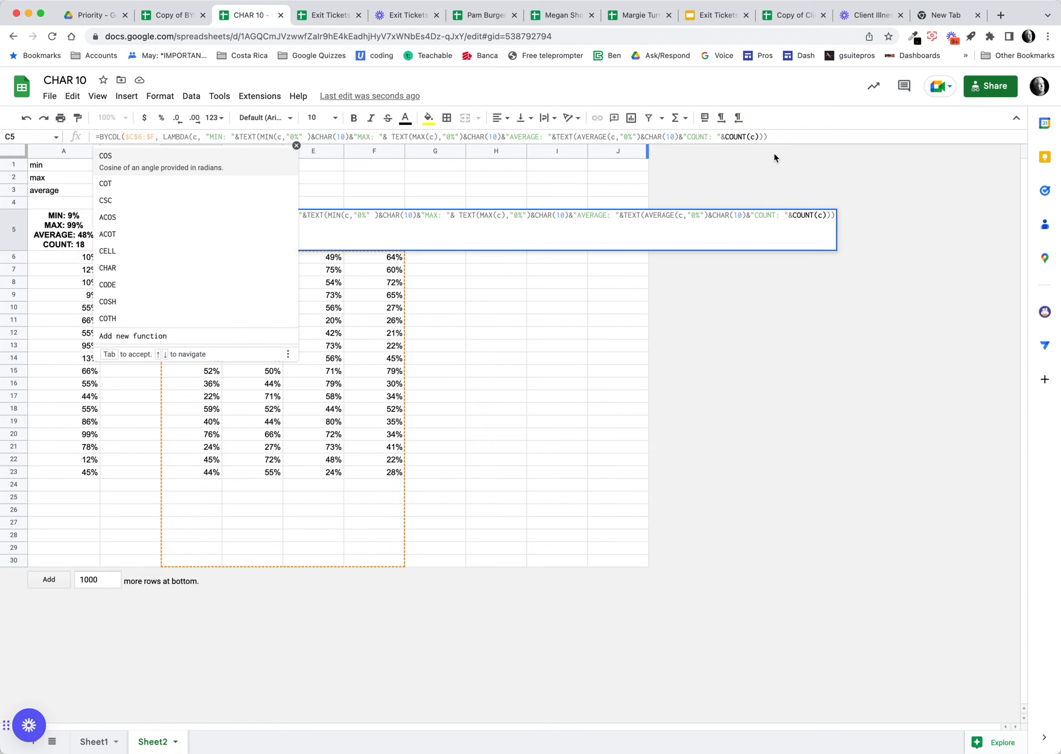
pyautogui.press('Tab')
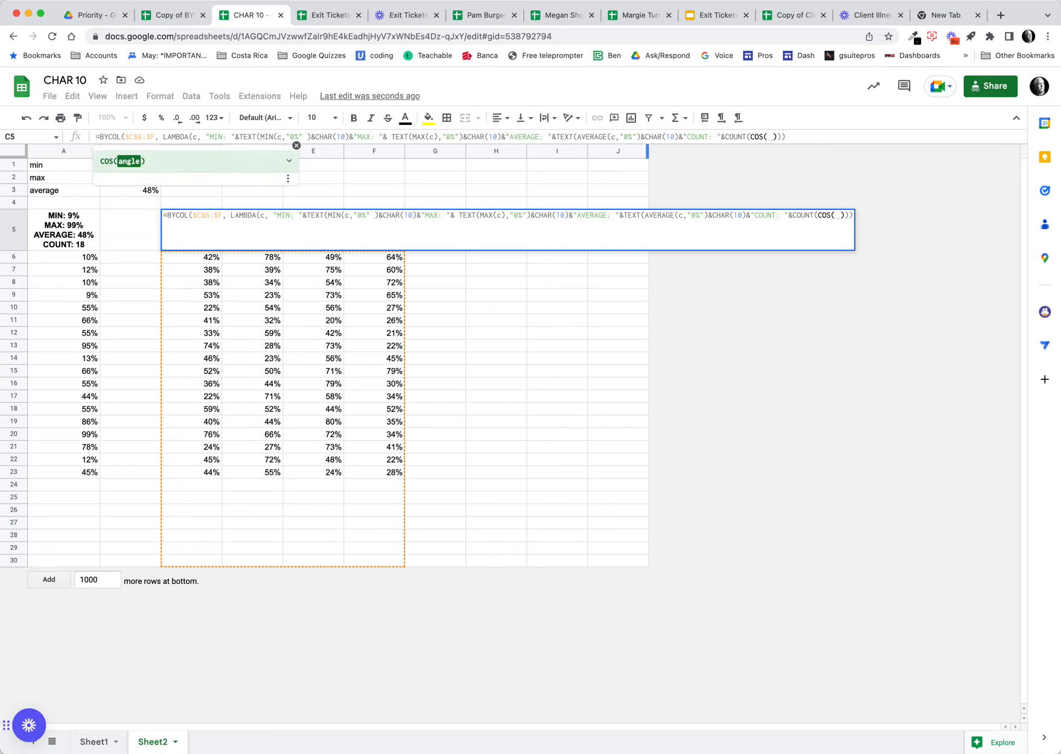
pyautogui.click(778, 137)
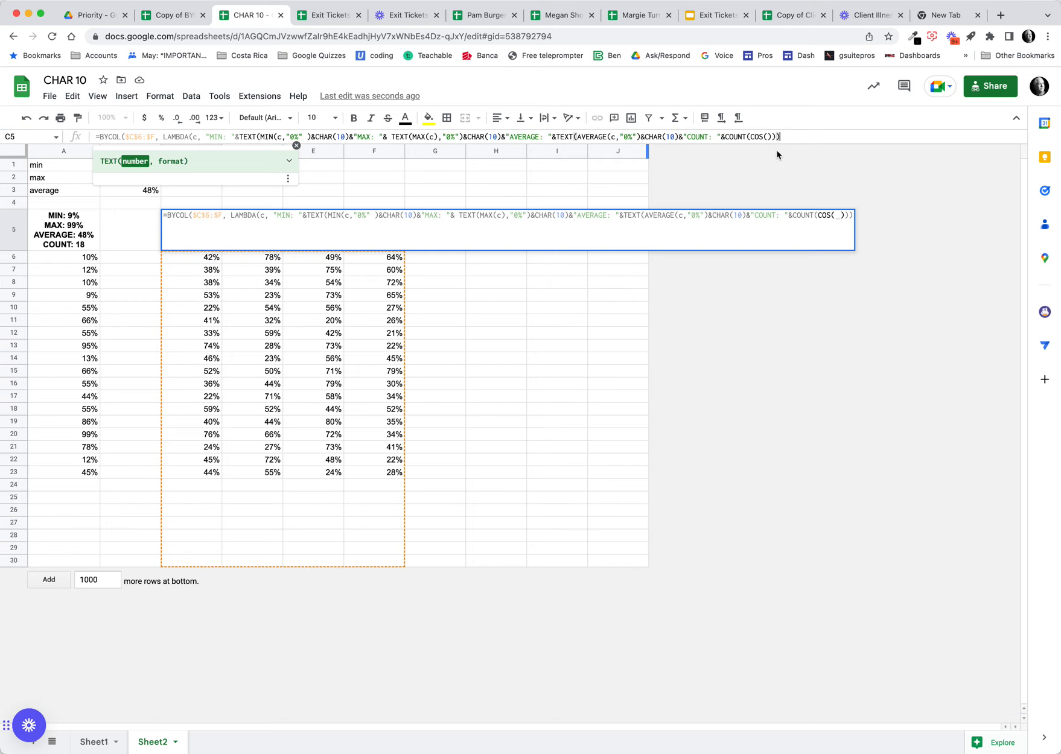
pyautogui.click(772, 137)
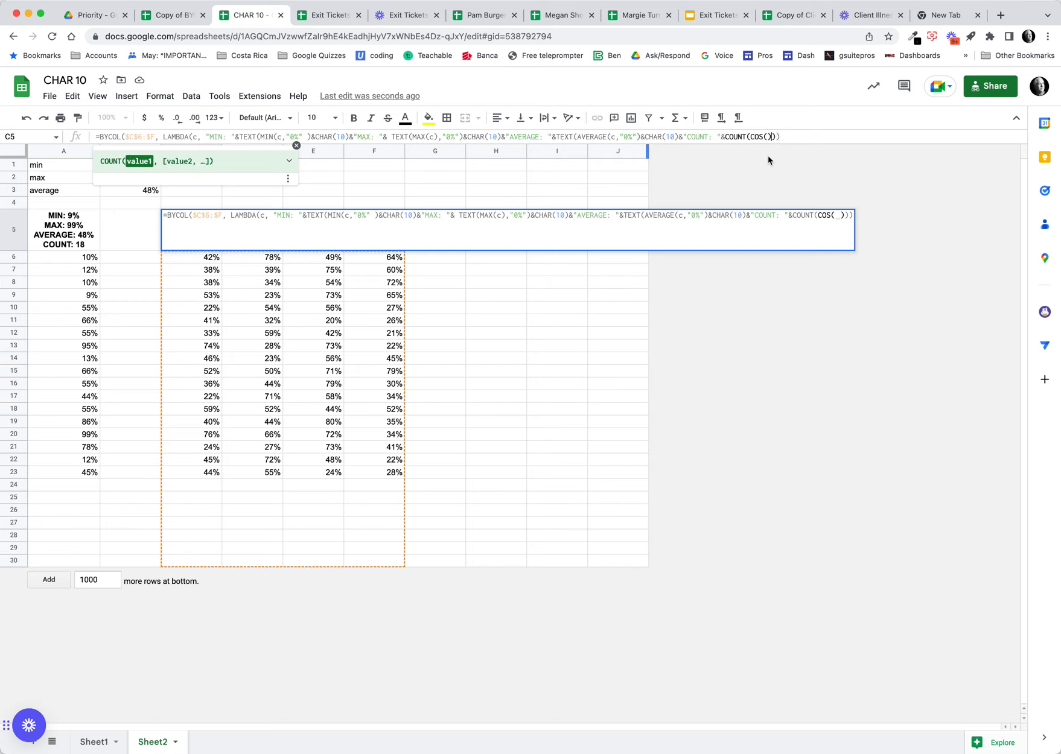
pyautogui.press('BackSpace')
pyautogui.press('BackSpace')
pyautogui.press('BackSpace')
pyautogui.press('BackSpace')
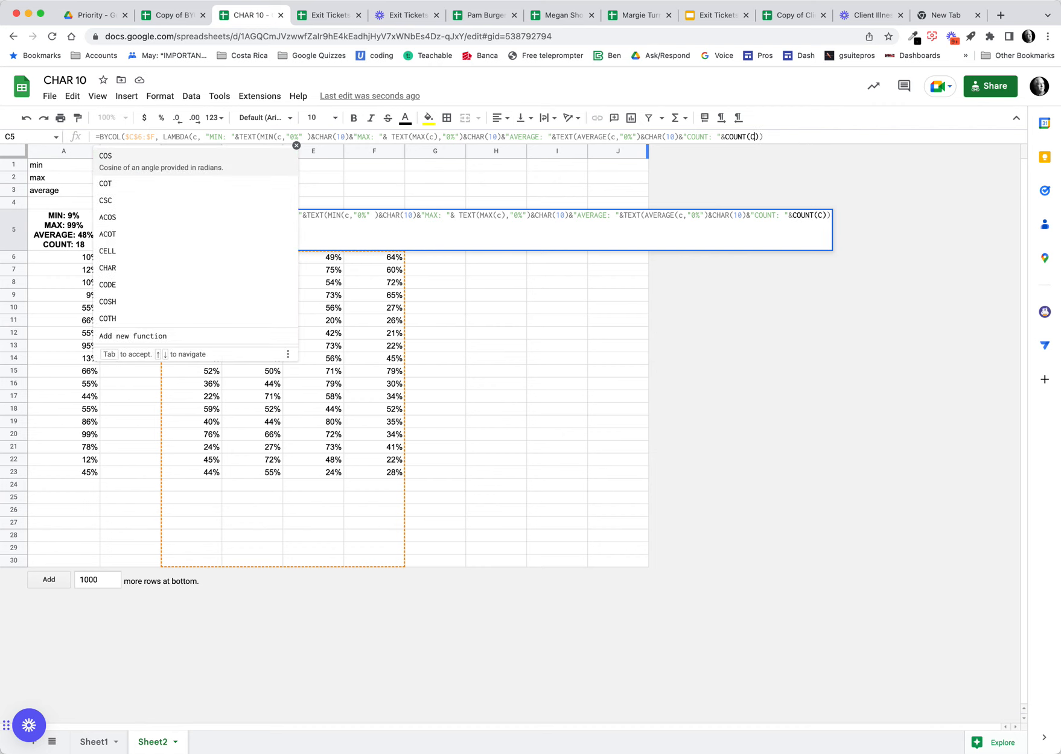
# - Complete the COUNT function with c and a closing parenthesis, and commit the formula in C5
pyautogui.write('c)')
pyautogui.press('Return')
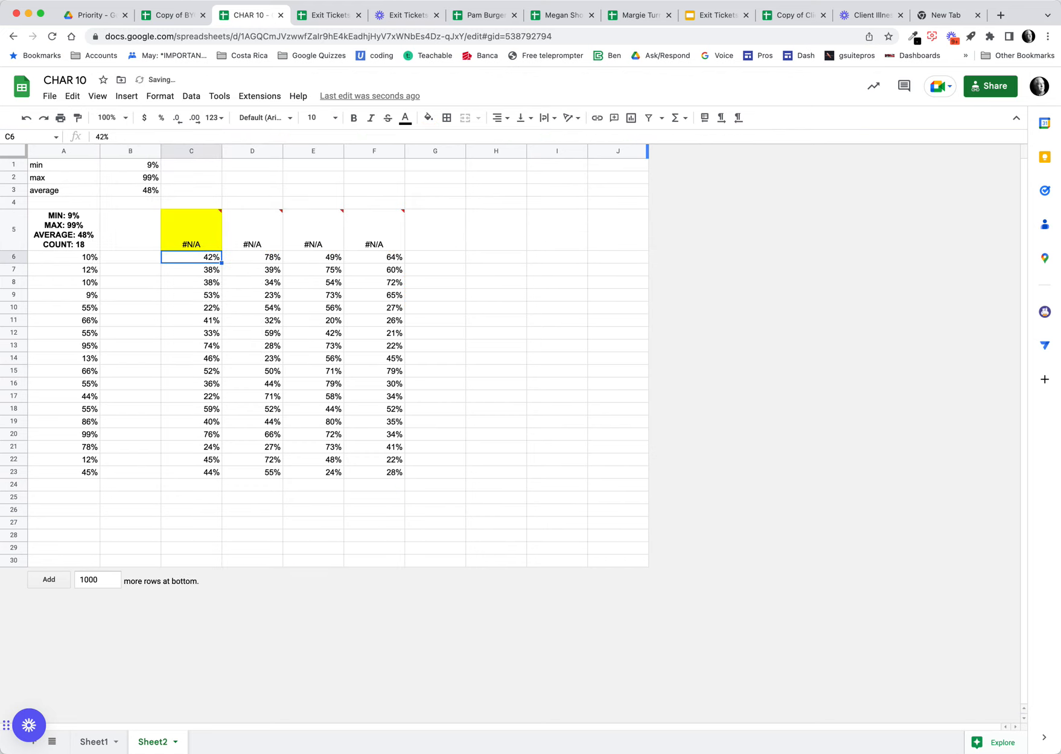
# - Close the MIN function after c in C5's formula with a parenthesis, and try to commit the formula
pyautogui.click(202, 234)
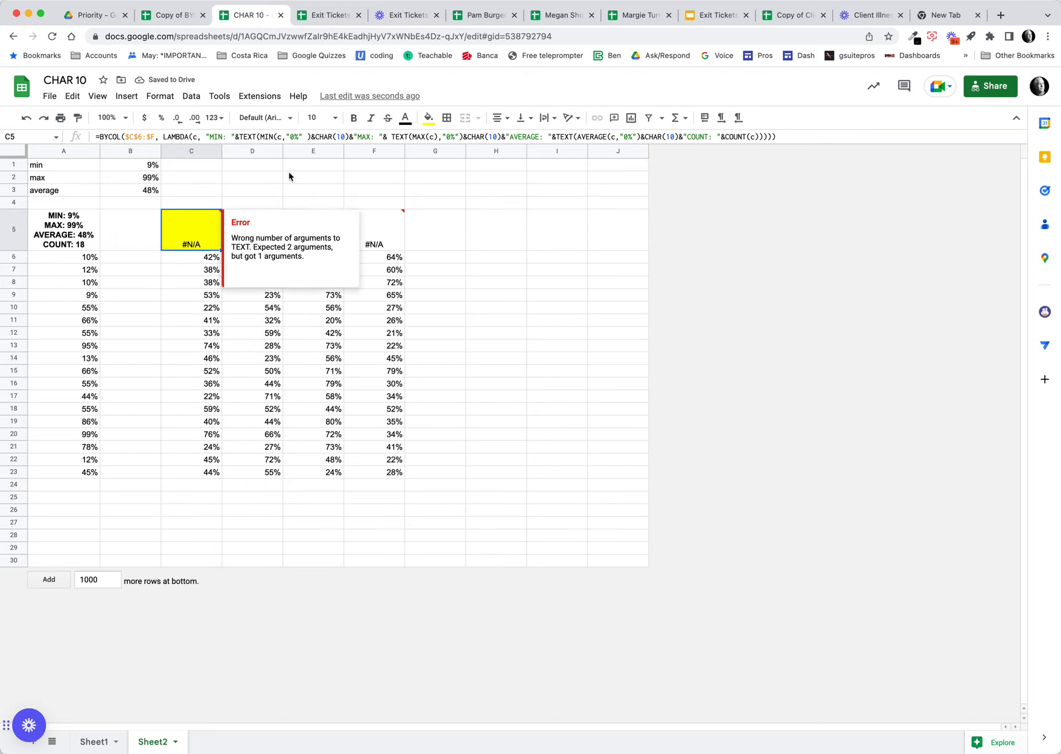
pyautogui.click(283, 138)
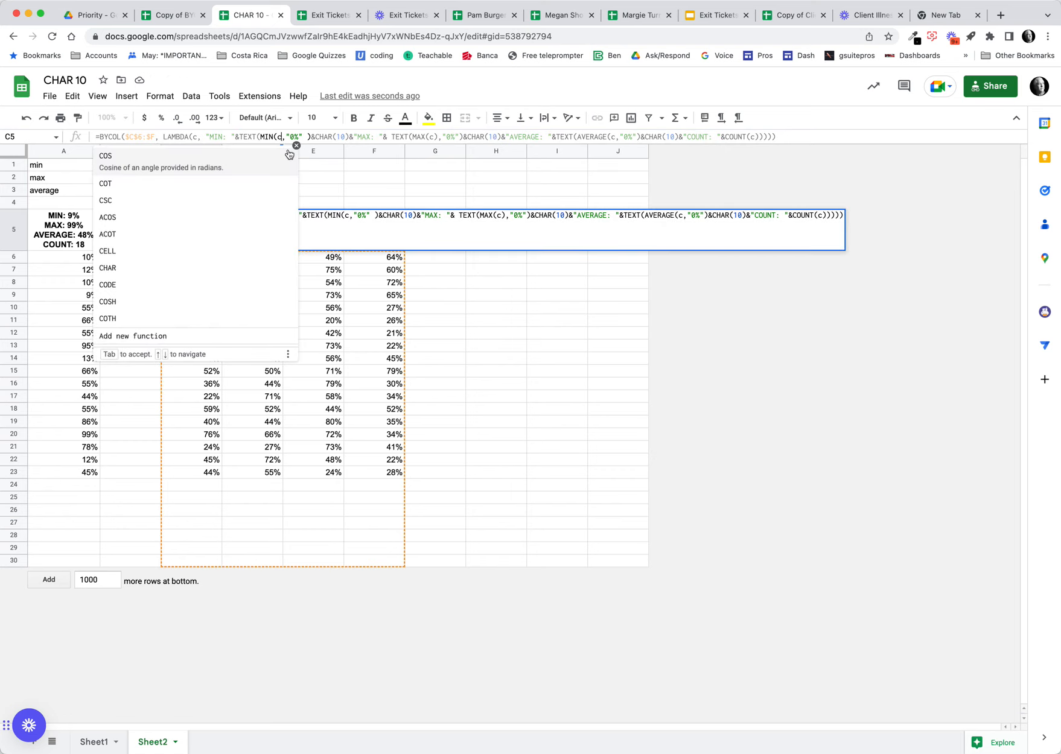
pyautogui.write(')')
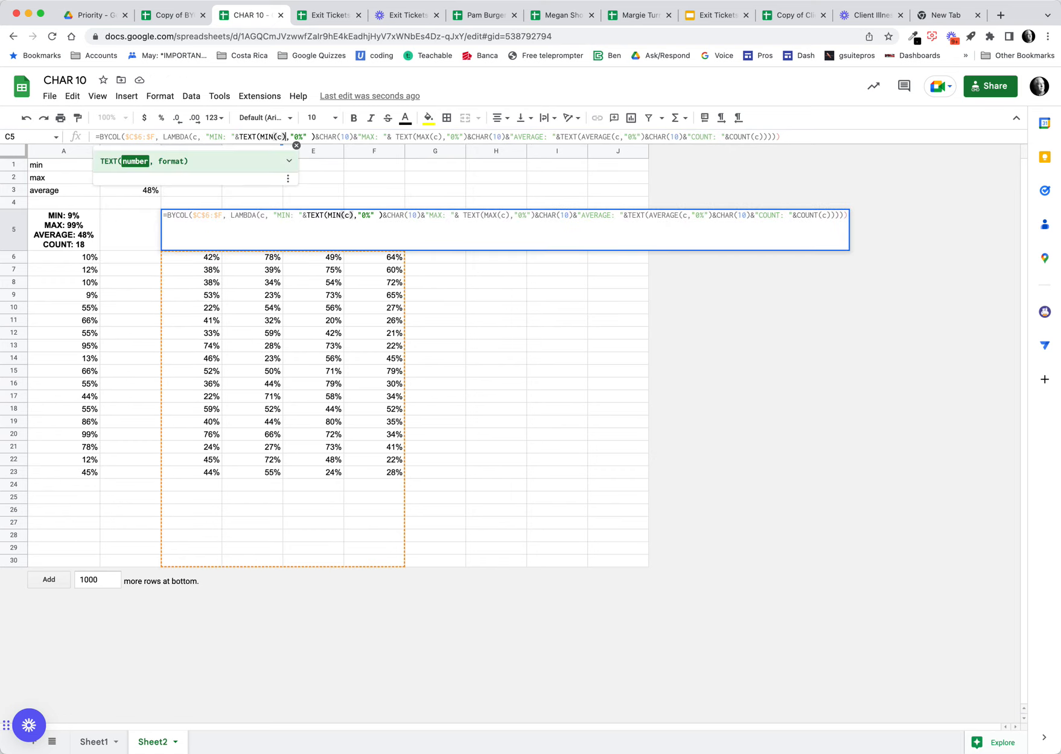
pyautogui.press('Return')
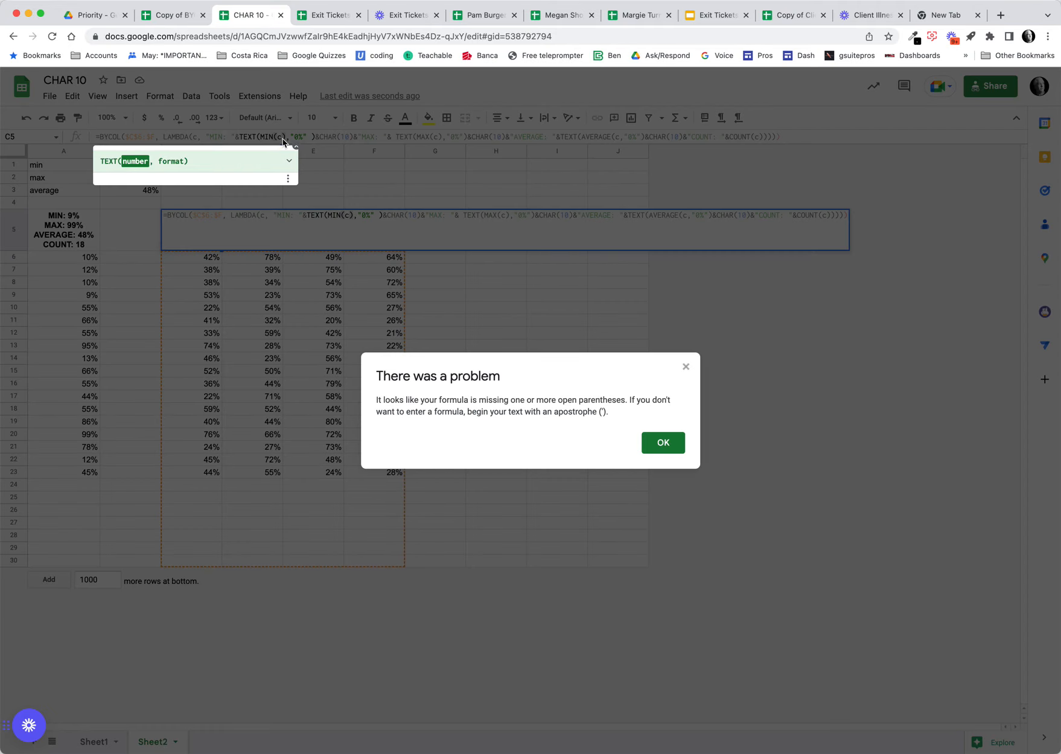
pyautogui.click(662, 443)
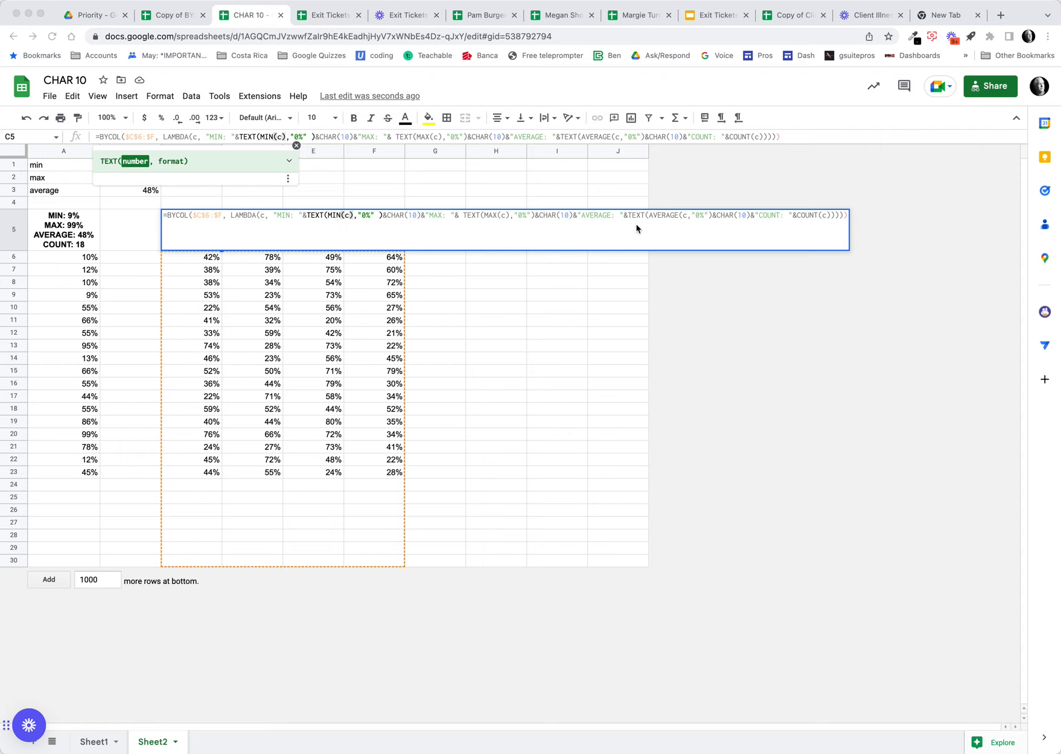
# - Close the AVERAGE function after c, remove the surplus closing parentheses at the end of C5's formula, and commit it
pyautogui.click(686, 218)
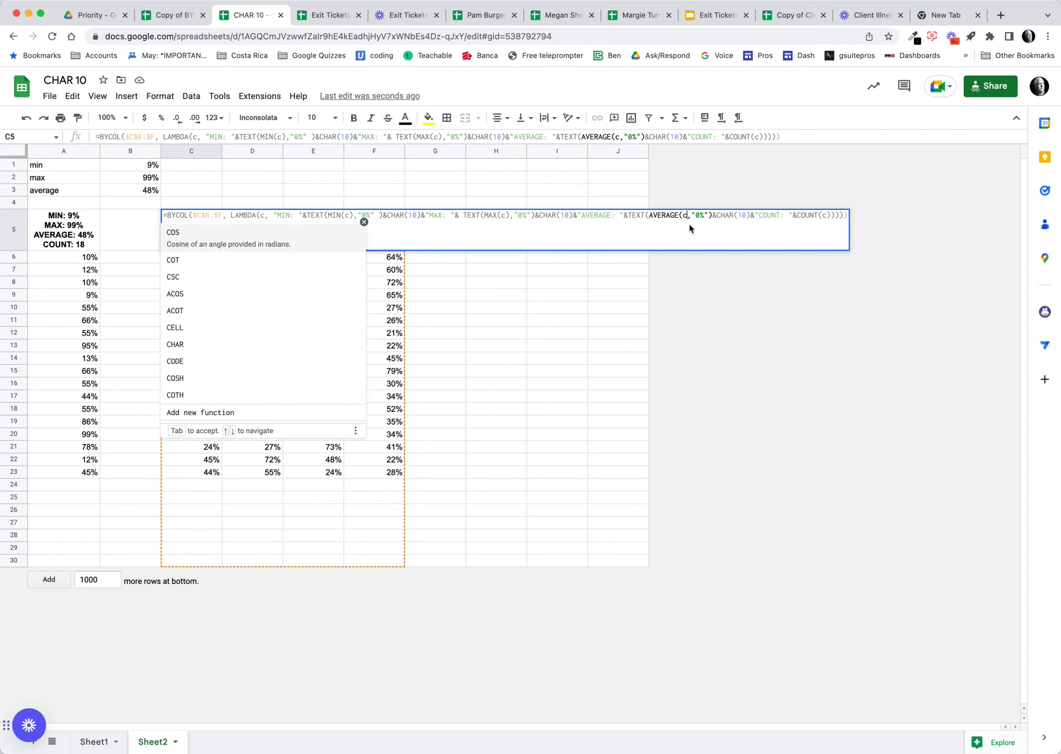
pyautogui.write(')')
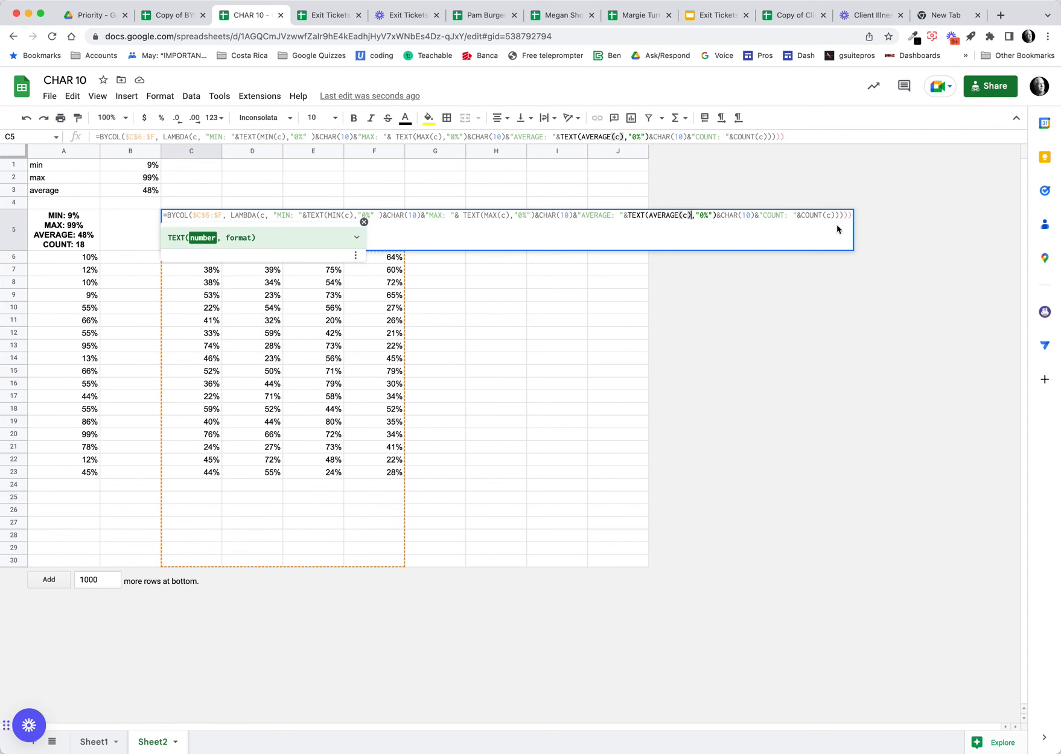
pyautogui.click(815, 136)
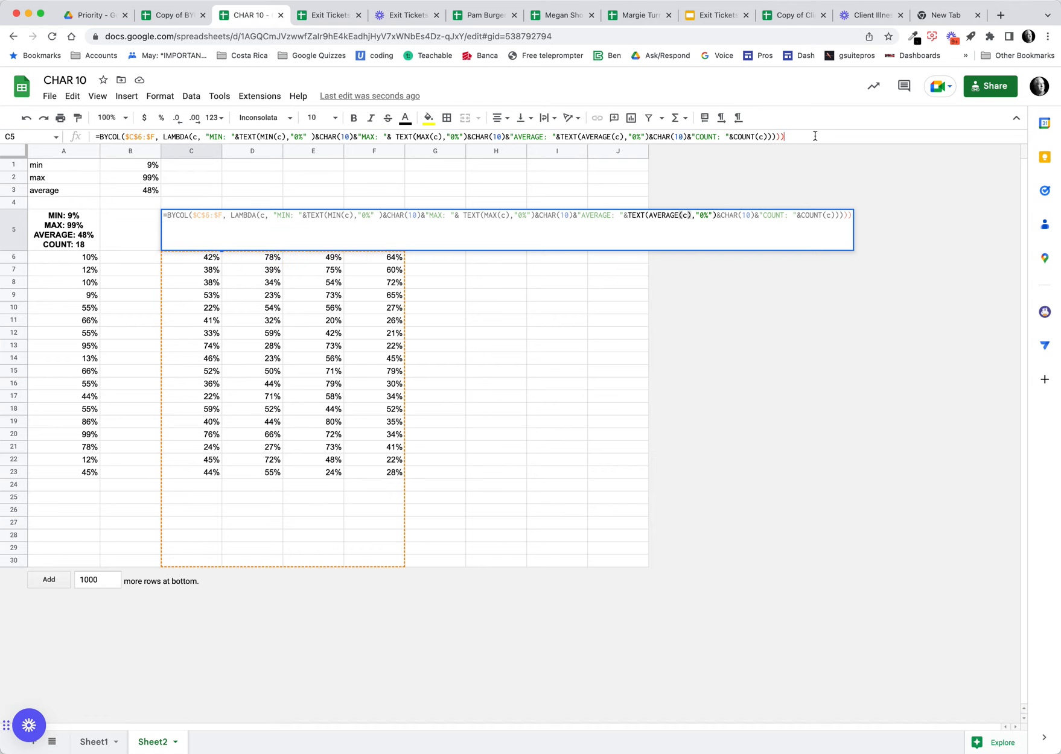
pyautogui.press('Return')
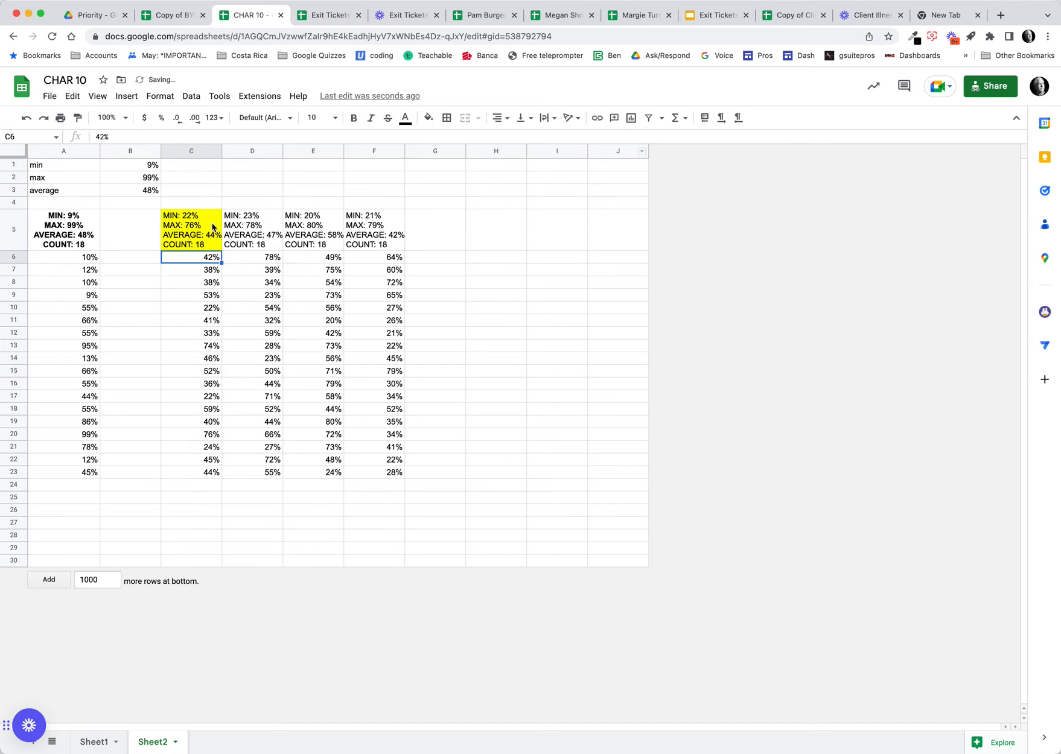
# - Make the summaries in C5:F5 bold and centred, and fit the widths of columns C to F to their contents
pyautogui.click(374, 231)
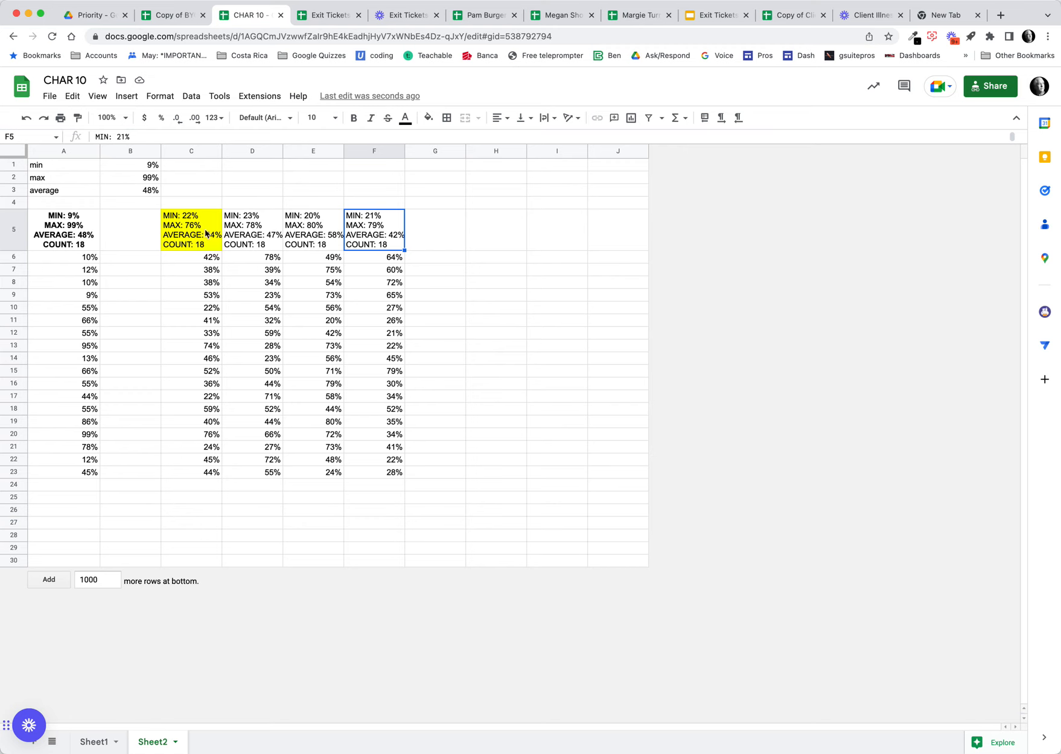
pyautogui.moveTo(208, 235); pyautogui.dragTo(384, 236)
pyautogui.click(355, 119)
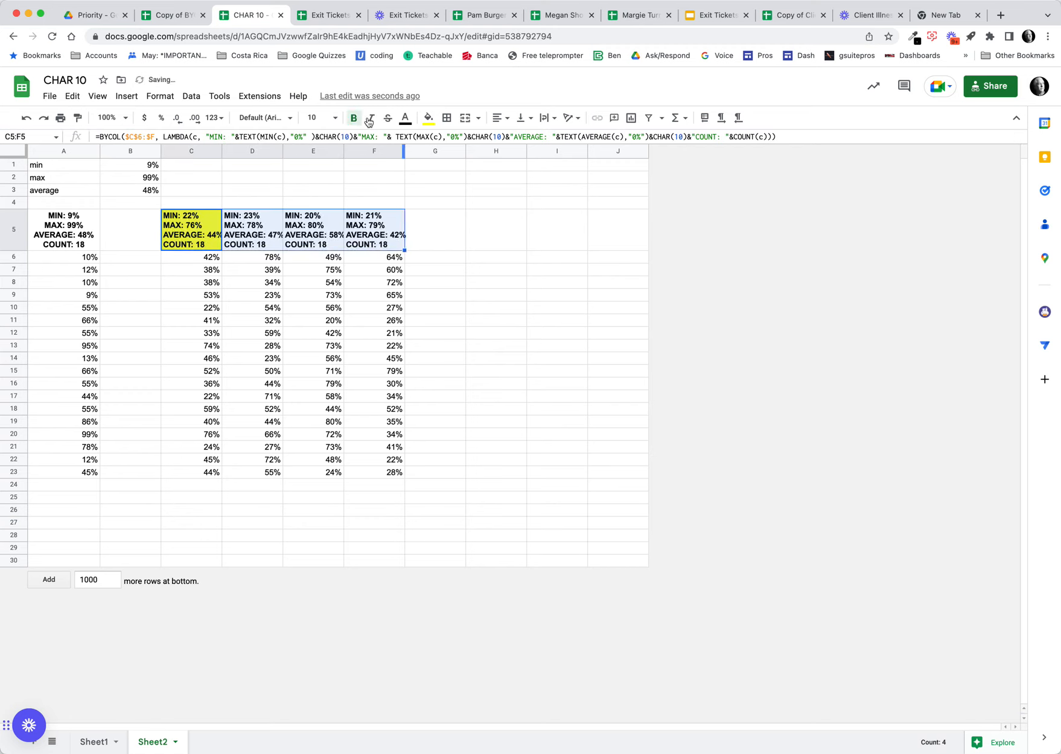
pyautogui.click(498, 119)
pyautogui.click(510, 141)
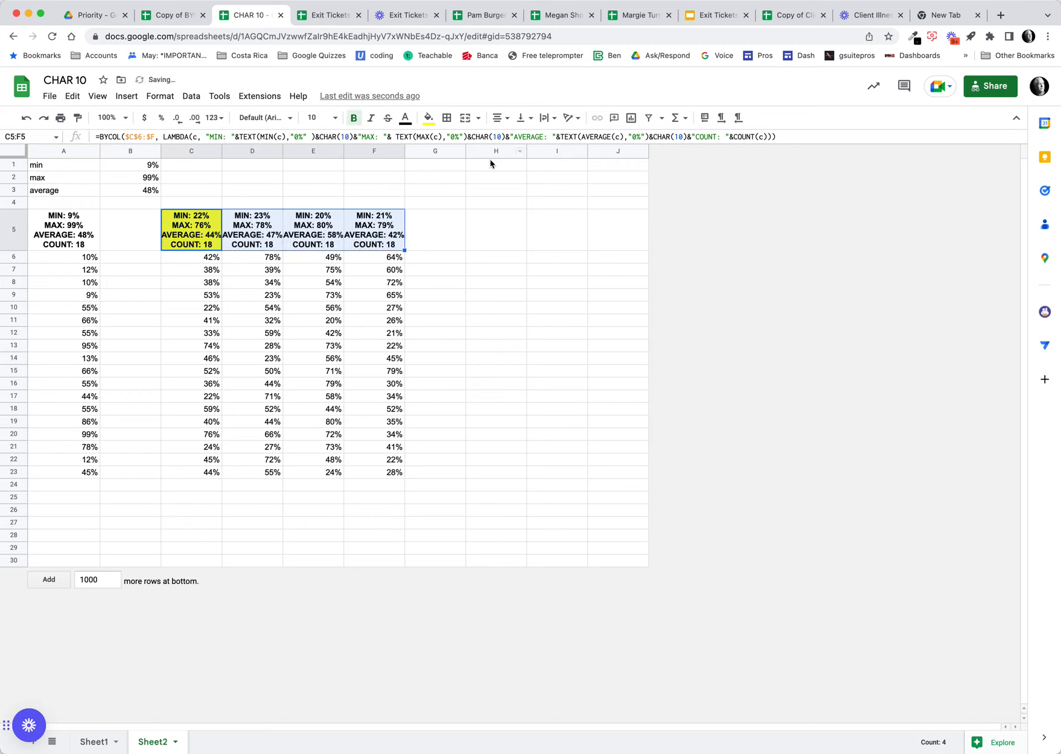
pyautogui.moveTo(200, 152); pyautogui.dragTo(374, 152)
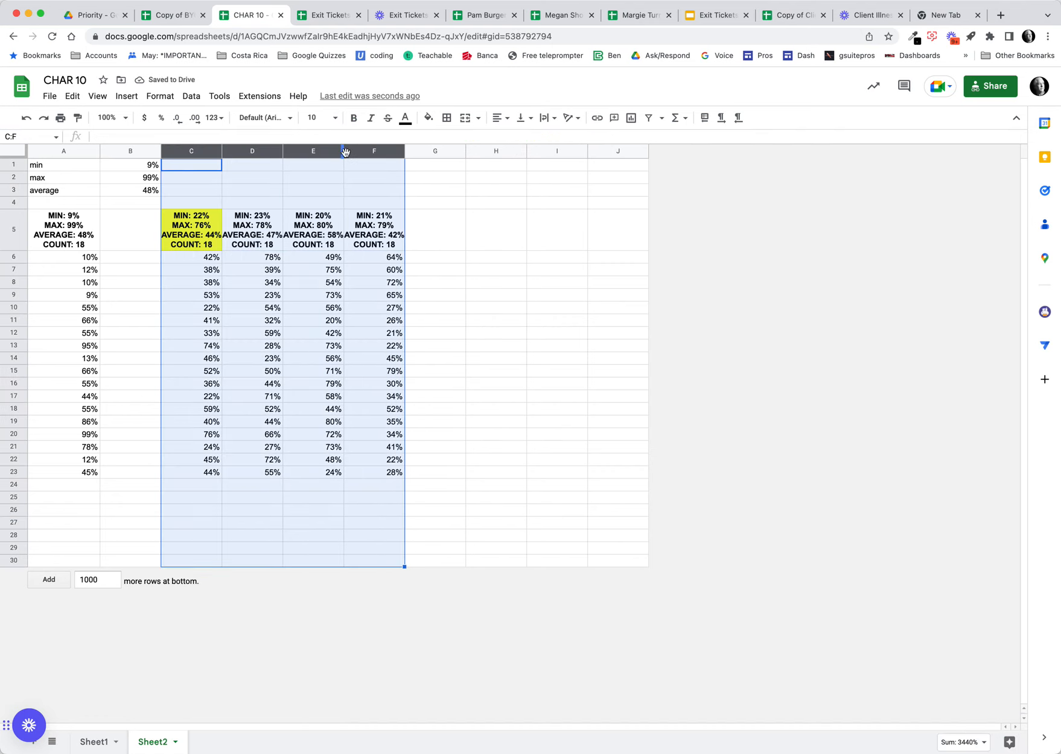
pyautogui.doubleClick(343, 152)
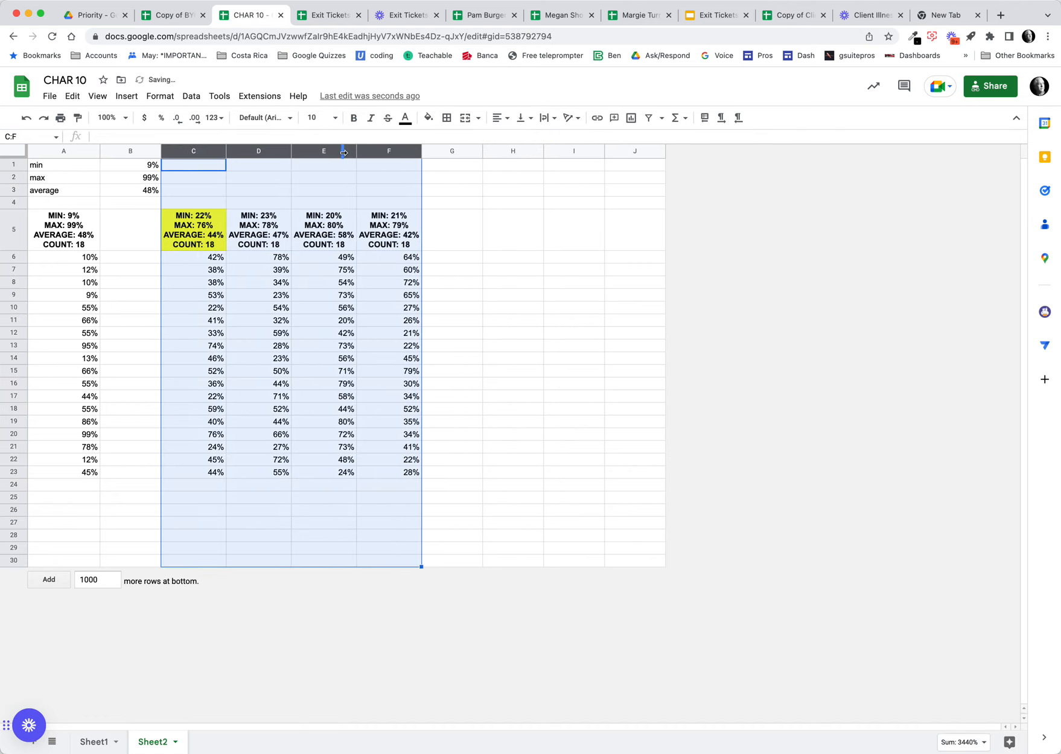
# - Copy the percentages in E6:E23 into column G, starting at G6
pyautogui.moveTo(323, 257); pyautogui.dragTo(323, 472)
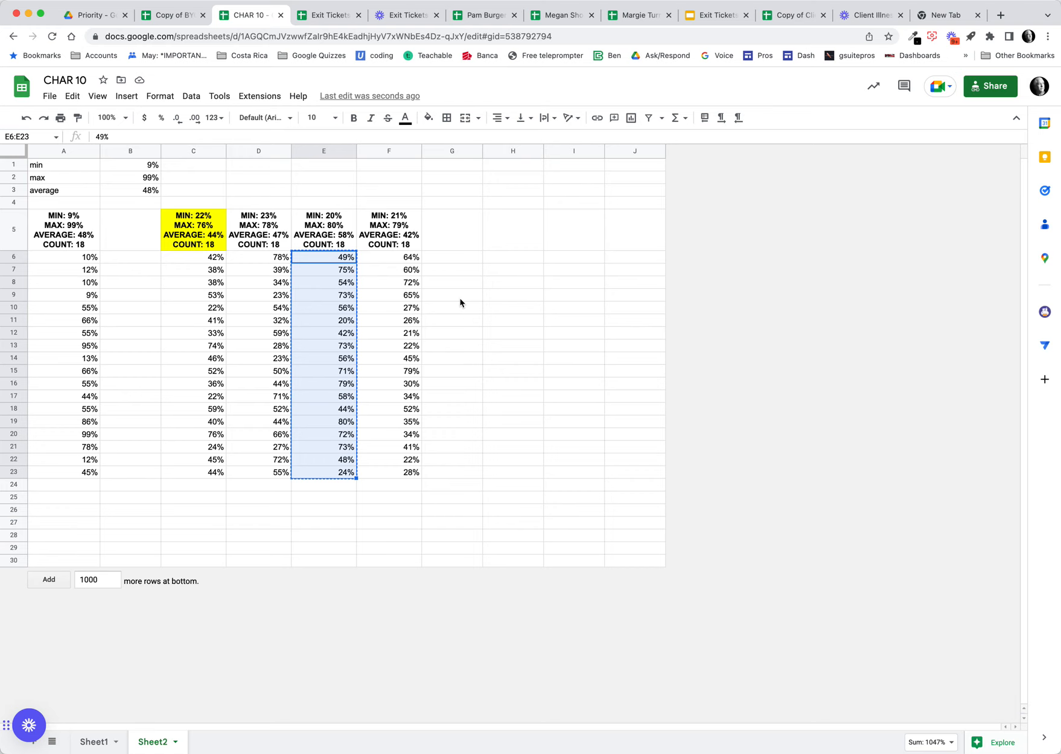
pyautogui.hotkey('ctrl', 'c')
pyautogui.click(452, 260)
pyautogui.hotkey('ctrl', 'v')
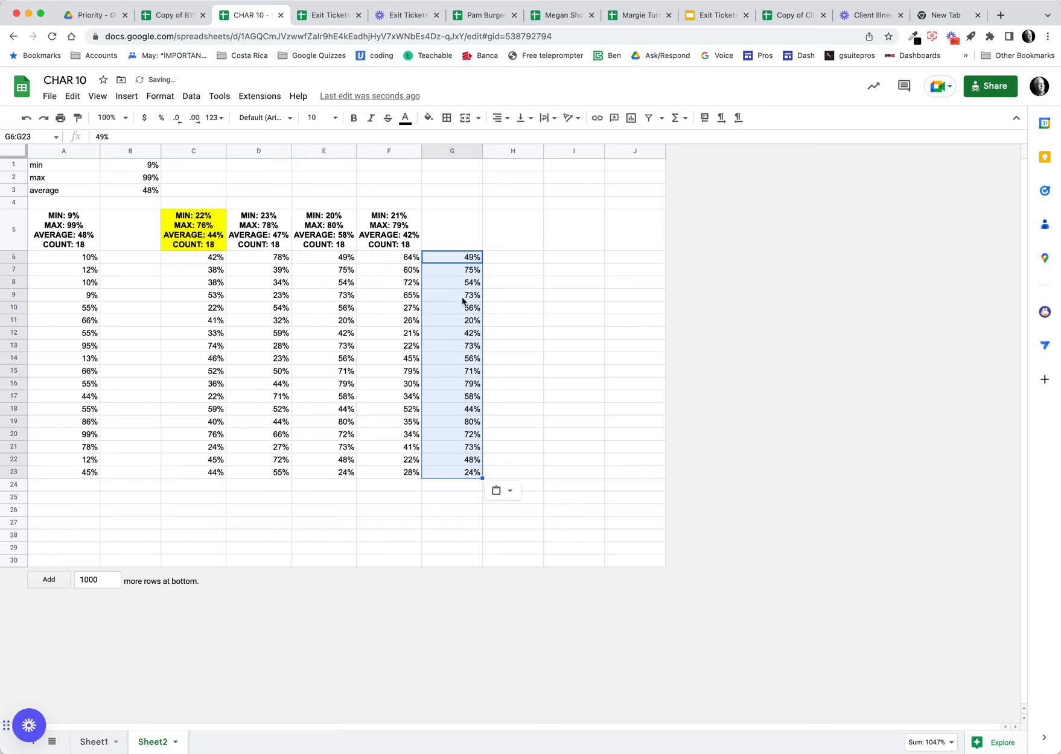
# - Format G6:G30 as percentages with two decimal places
pyautogui.moveTo(459, 259); pyautogui.dragTo(464, 558)
pyautogui.click(194, 117)
pyautogui.click(194, 117)
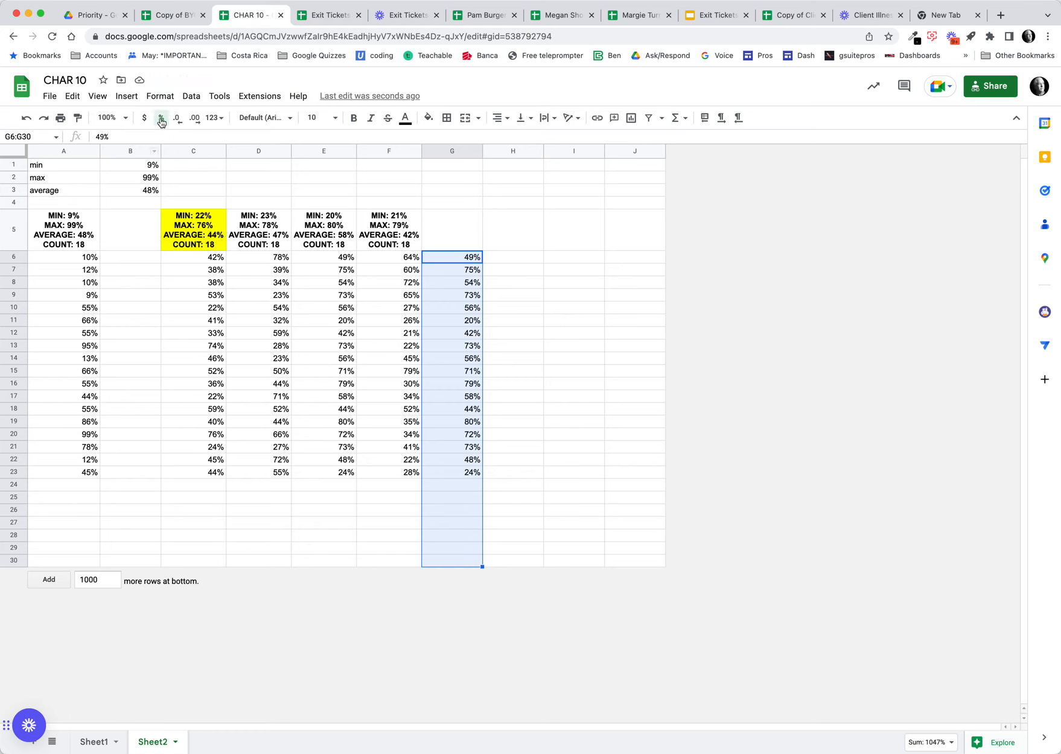
# - Extend the BYCOL range in C5's formula to column G, making it $C$6:$G, and commit the formula
pyautogui.click(193, 242)
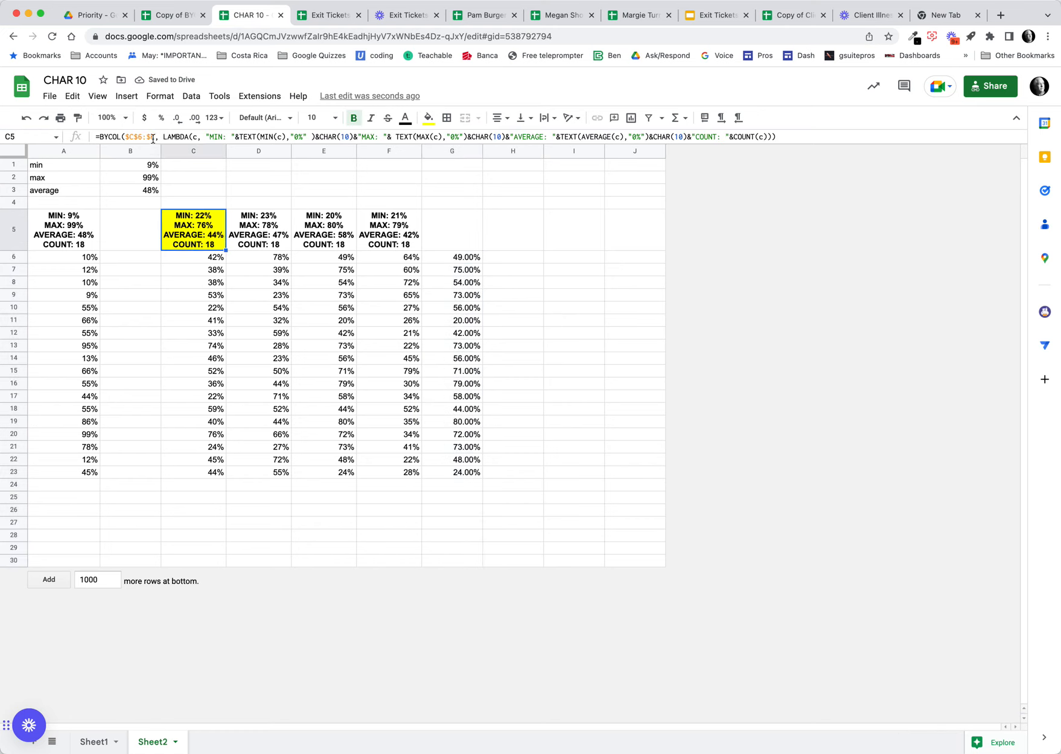
pyautogui.click(150, 137)
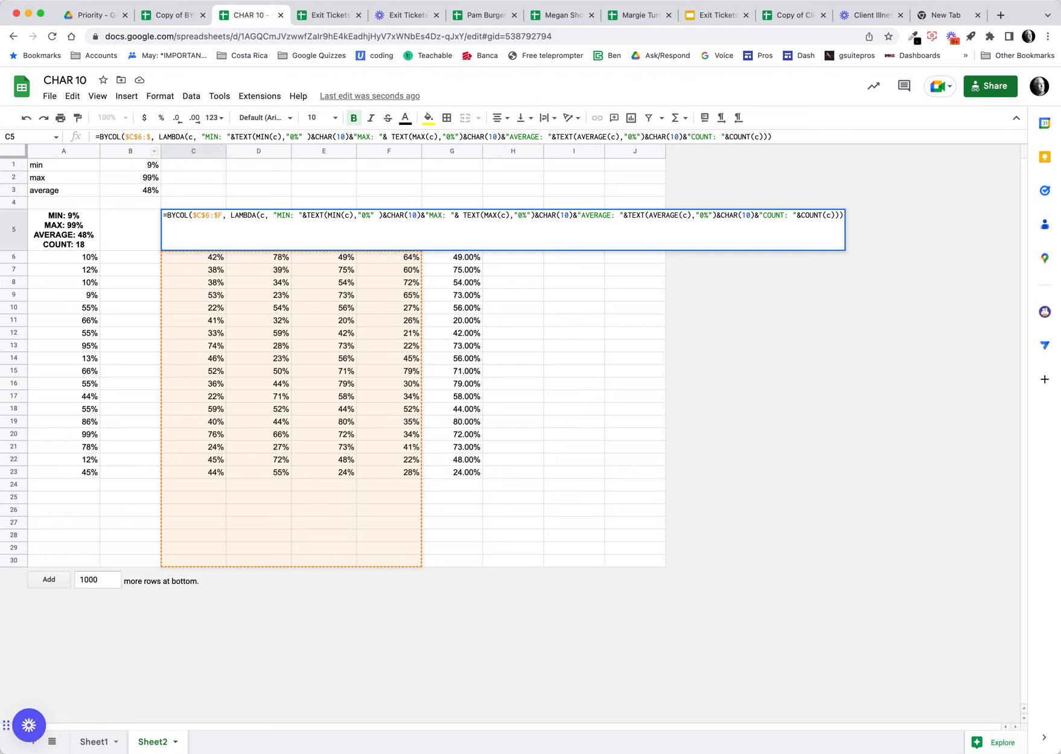
pyautogui.press('Return')
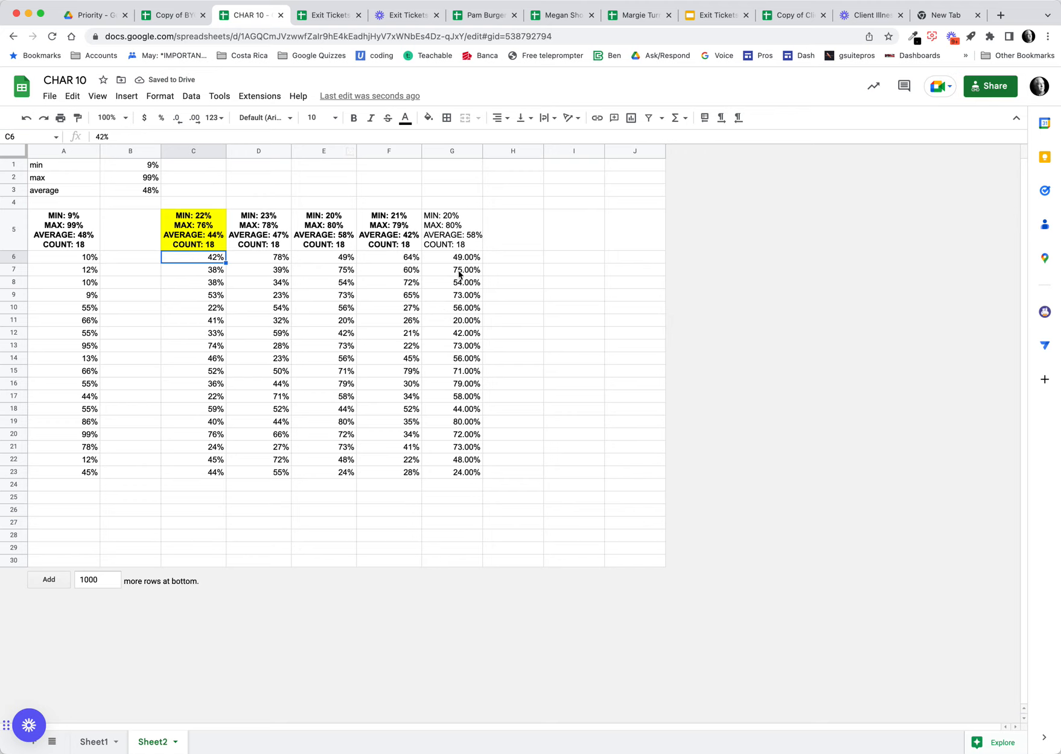
# - Reduce the percentages in G6:G30 to zero decimal places
pyautogui.moveTo(466, 260); pyautogui.dragTo(467, 562)
pyautogui.click(178, 118)
pyautogui.click(177, 119)
# - Make the summary in G5 bold and centre it horizontally
pyautogui.click(472, 244)
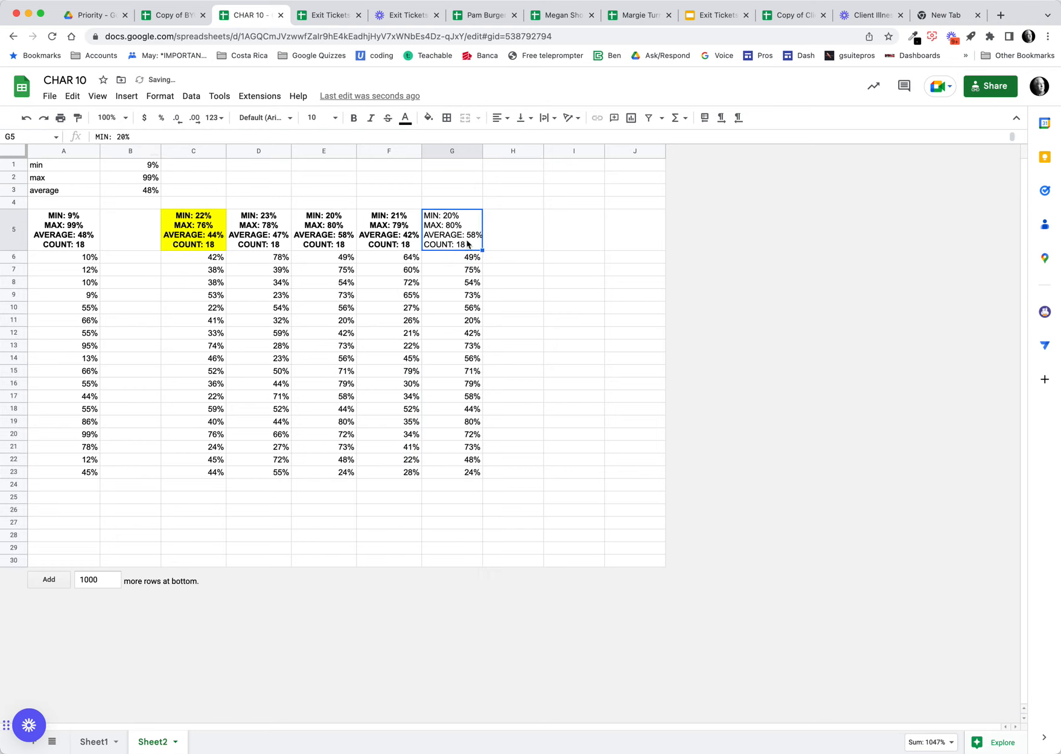
pyautogui.click(355, 119)
pyautogui.click(499, 118)
pyautogui.click(511, 135)
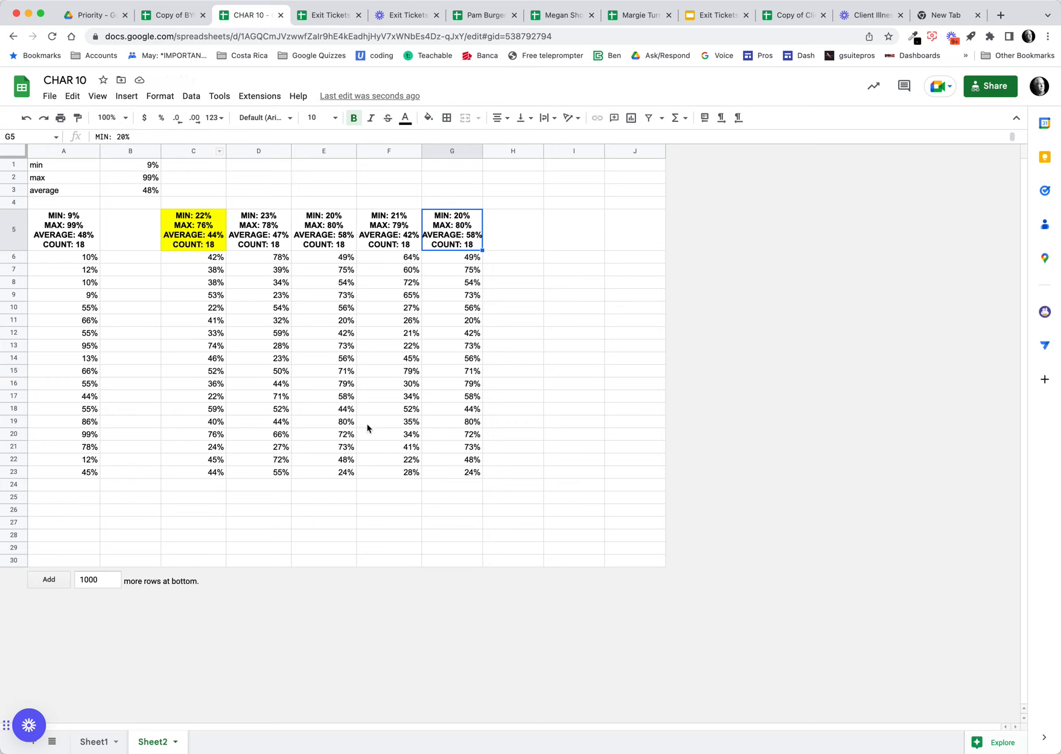
# - Compare the formulas in A5 and C5, and examine the LAMBDA function's help within C5's formula without changing it
pyautogui.click(196, 241)
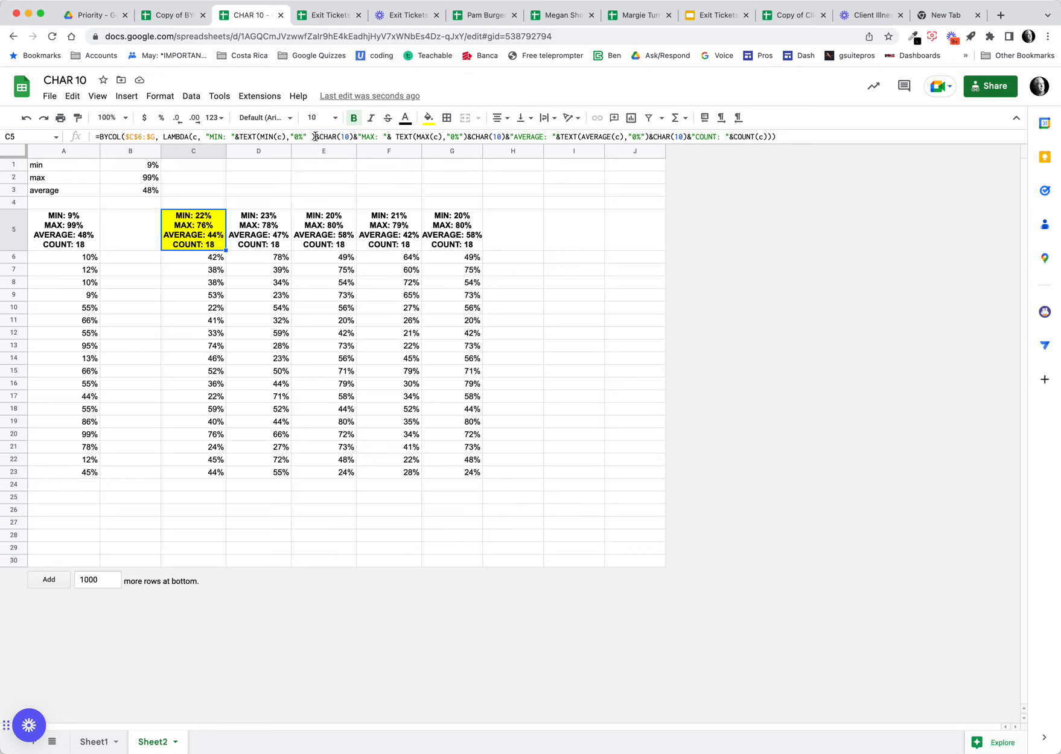
pyautogui.click(86, 235)
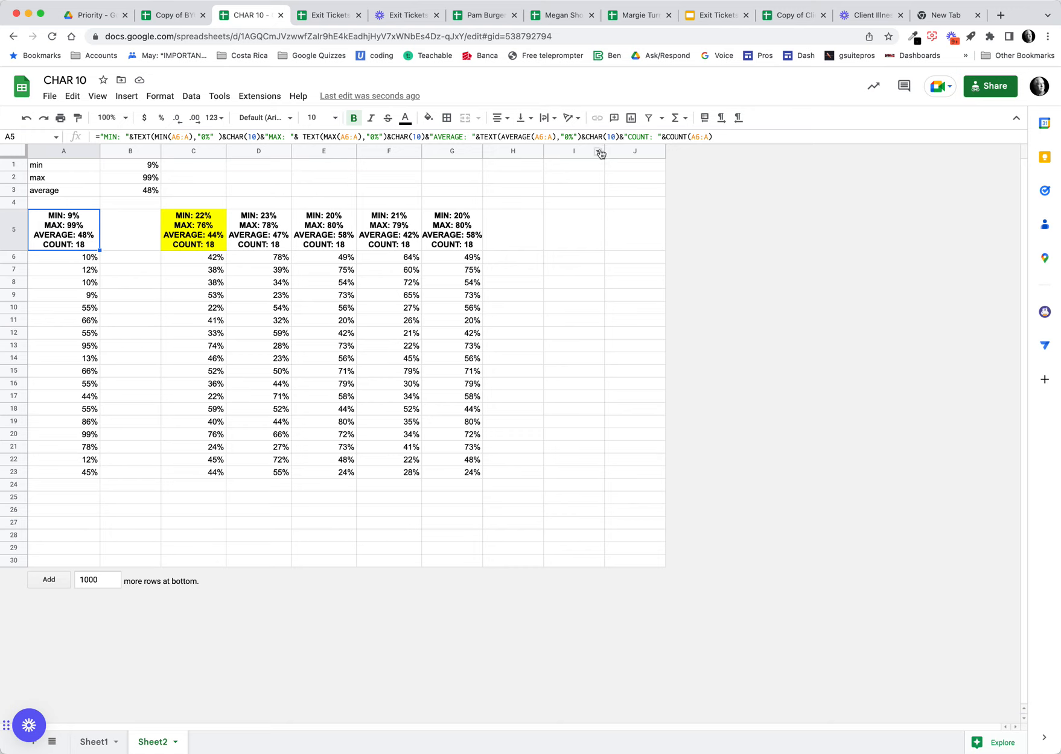
pyautogui.click(205, 240)
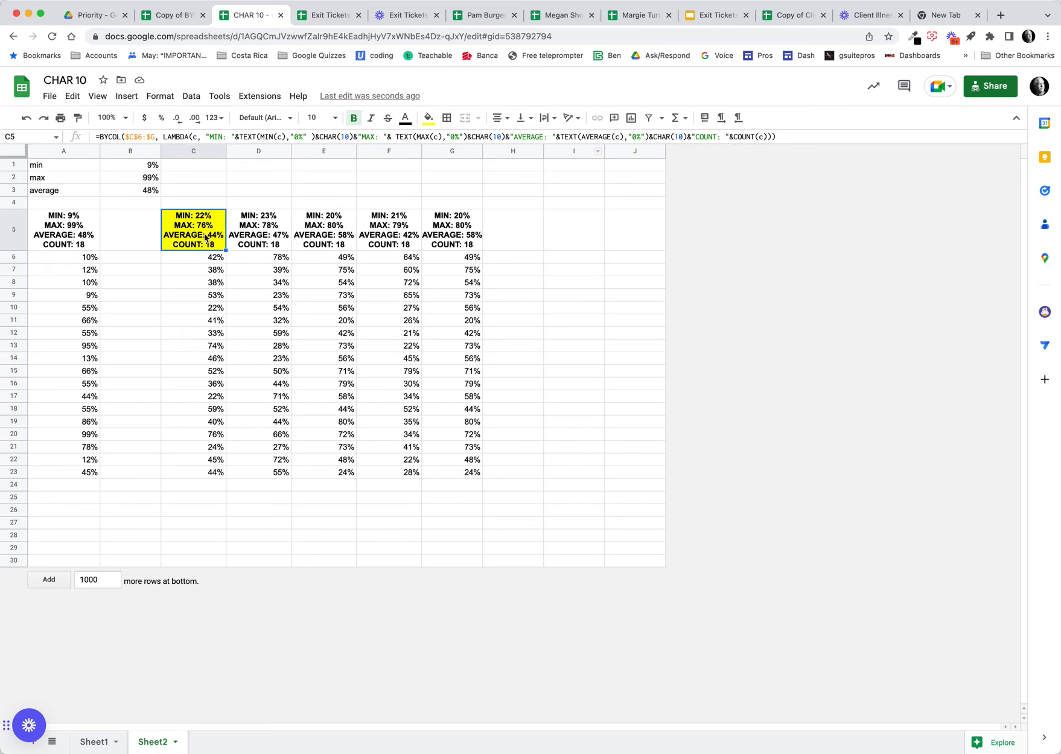
pyautogui.click(200, 137)
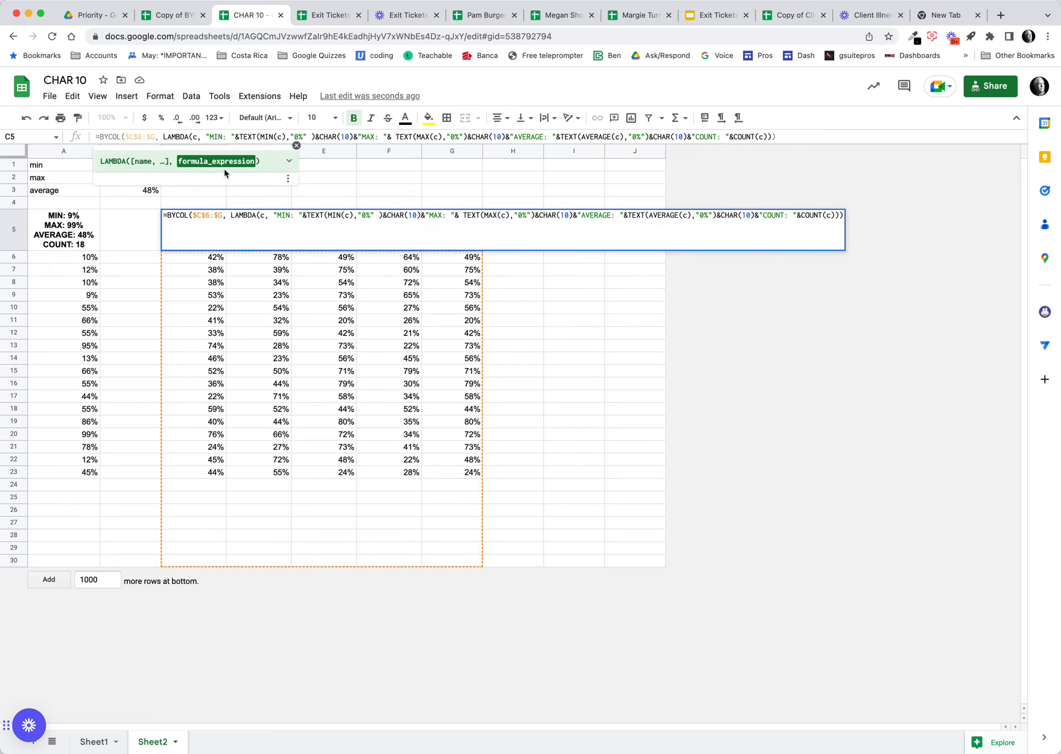
pyautogui.click(289, 160)
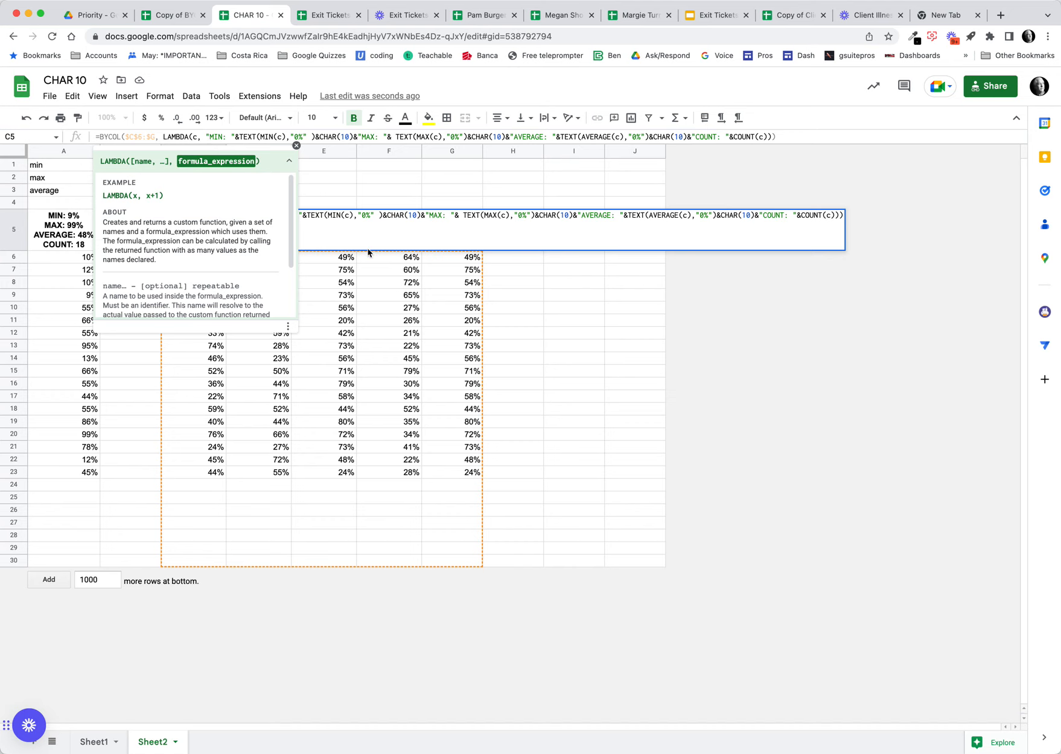
pyautogui.press('F1')
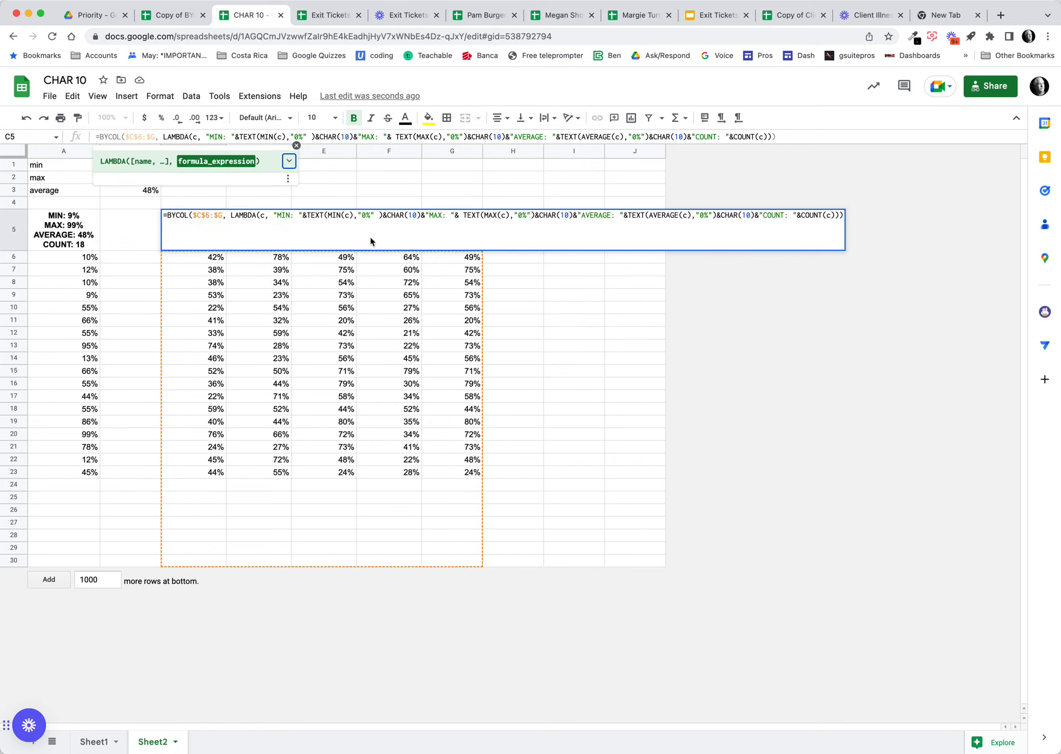
pyautogui.click(542, 295)
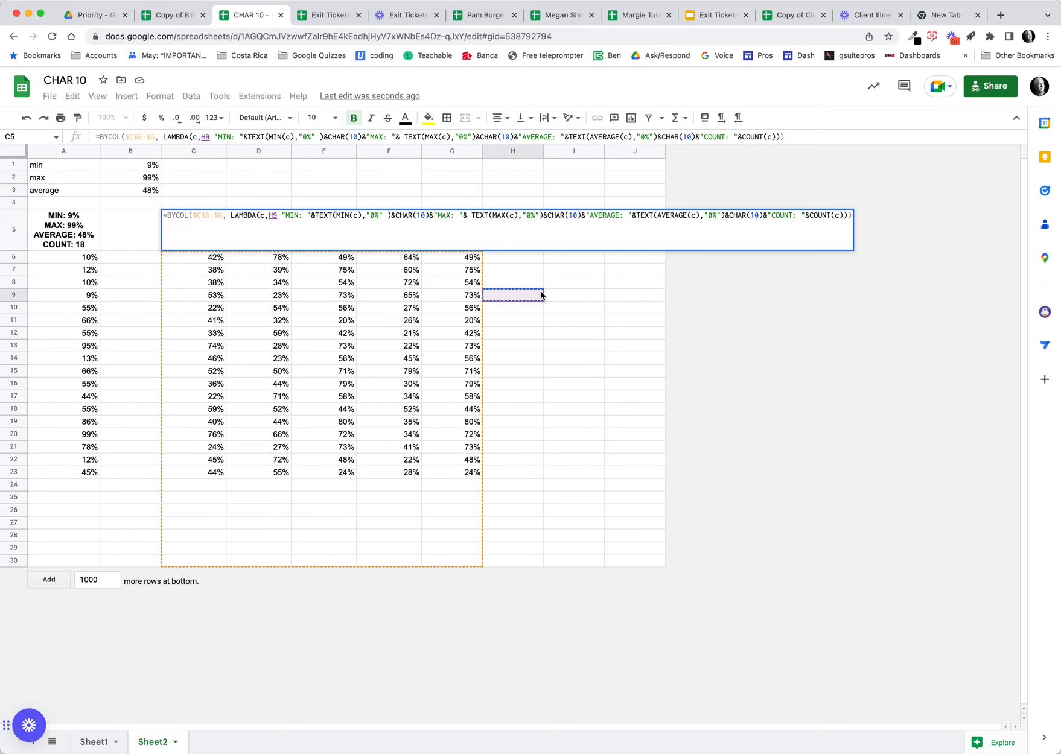
pyautogui.press('BackSpace')
pyautogui.press('BackSpace')
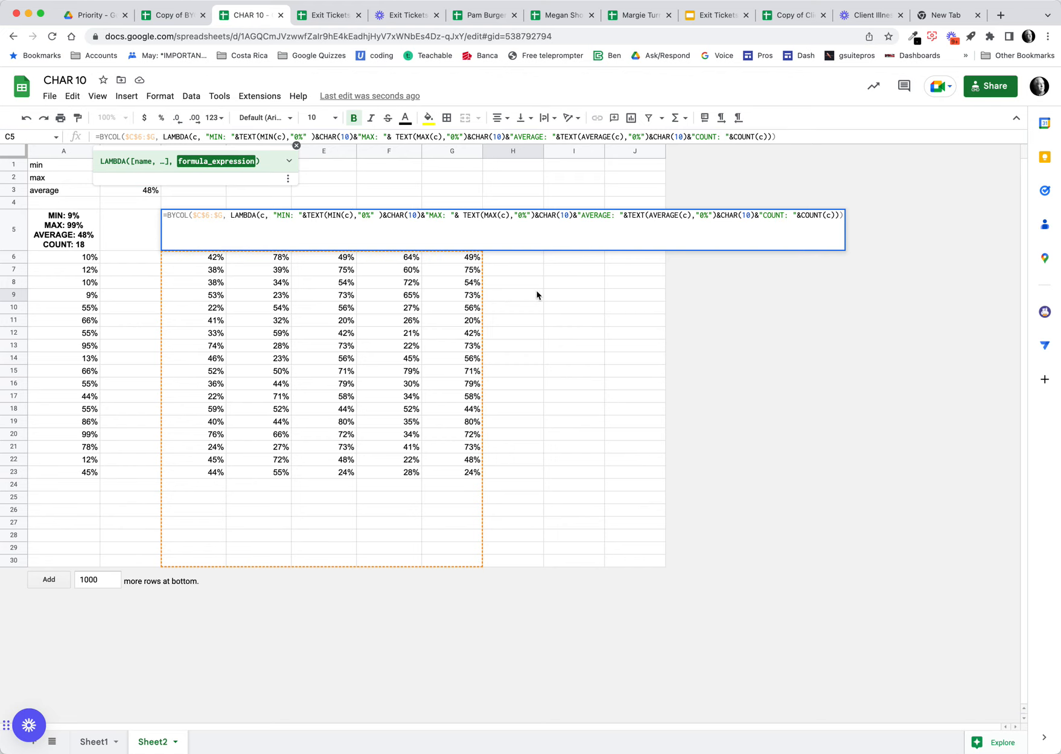
pyautogui.press('Escape')
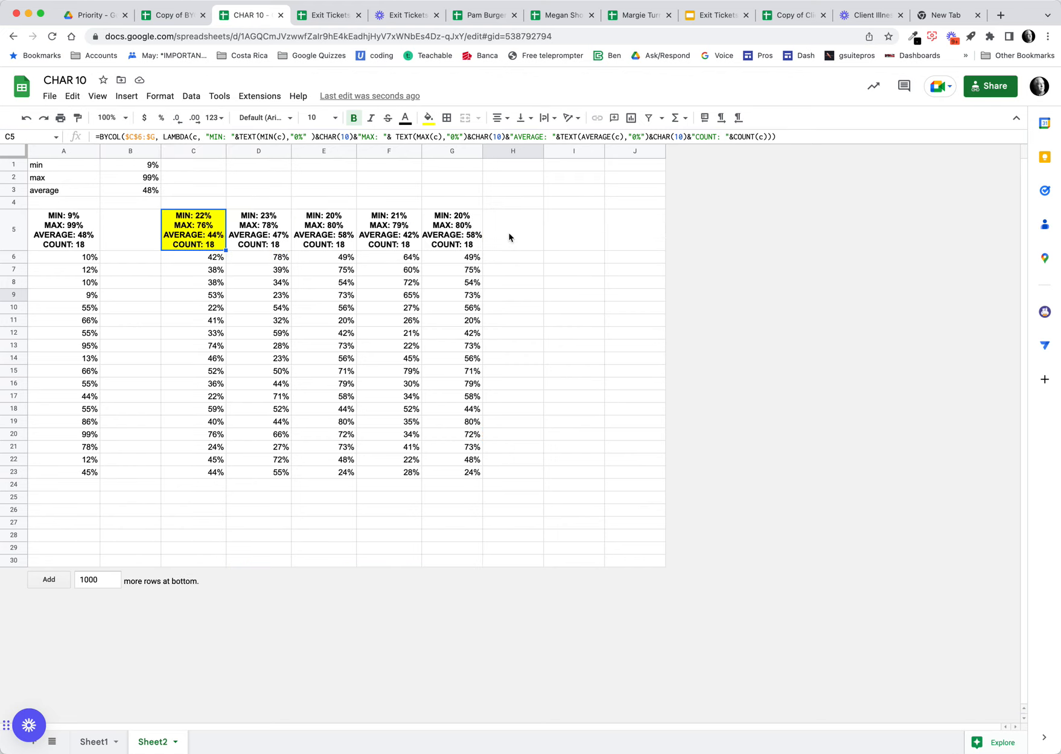
pyautogui.click(209, 226)
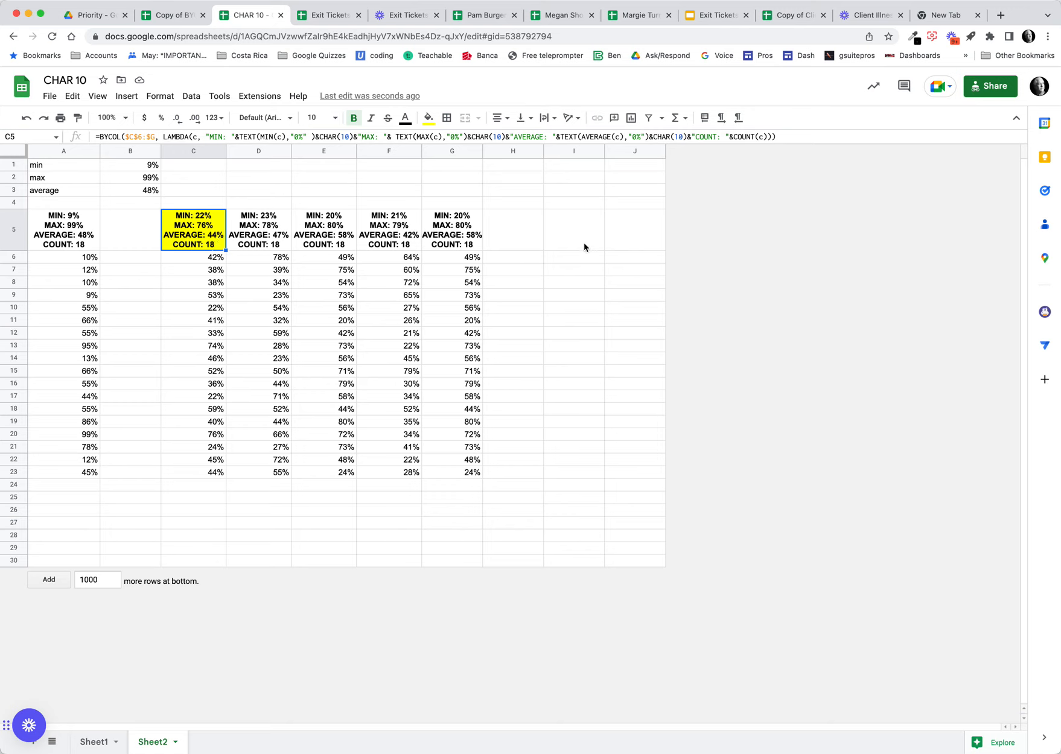
# - Enter the formula =RANDBETWEEN(30,77) in cell I6
pyautogui.click(577, 263)
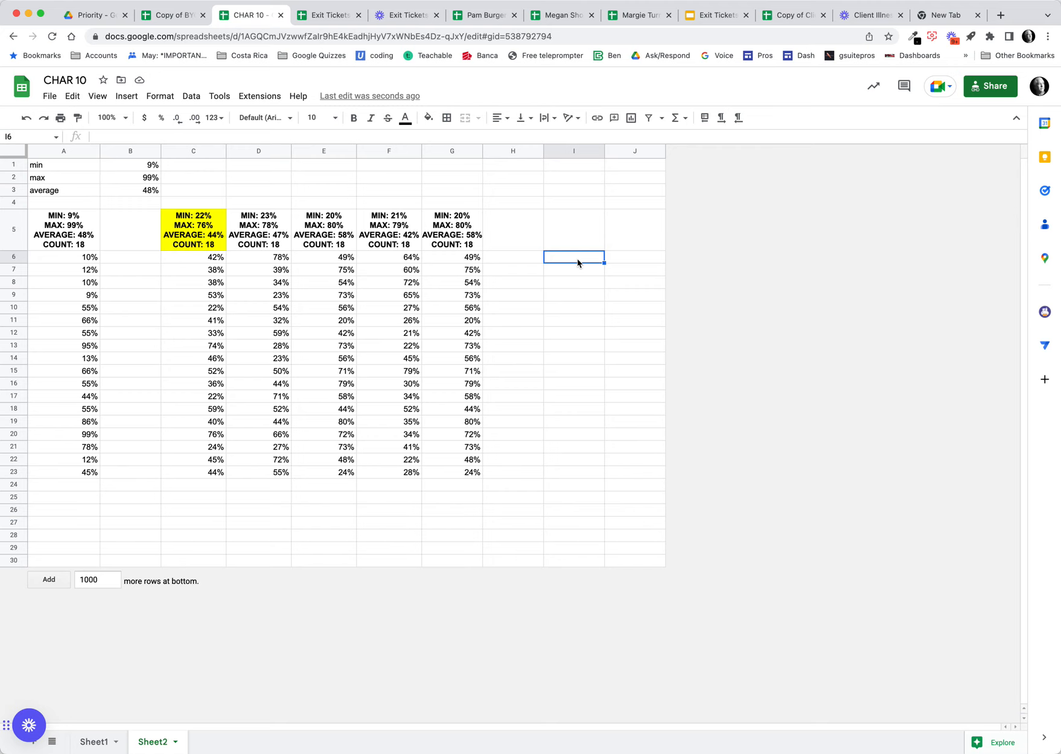
pyautogui.write('=randbe')
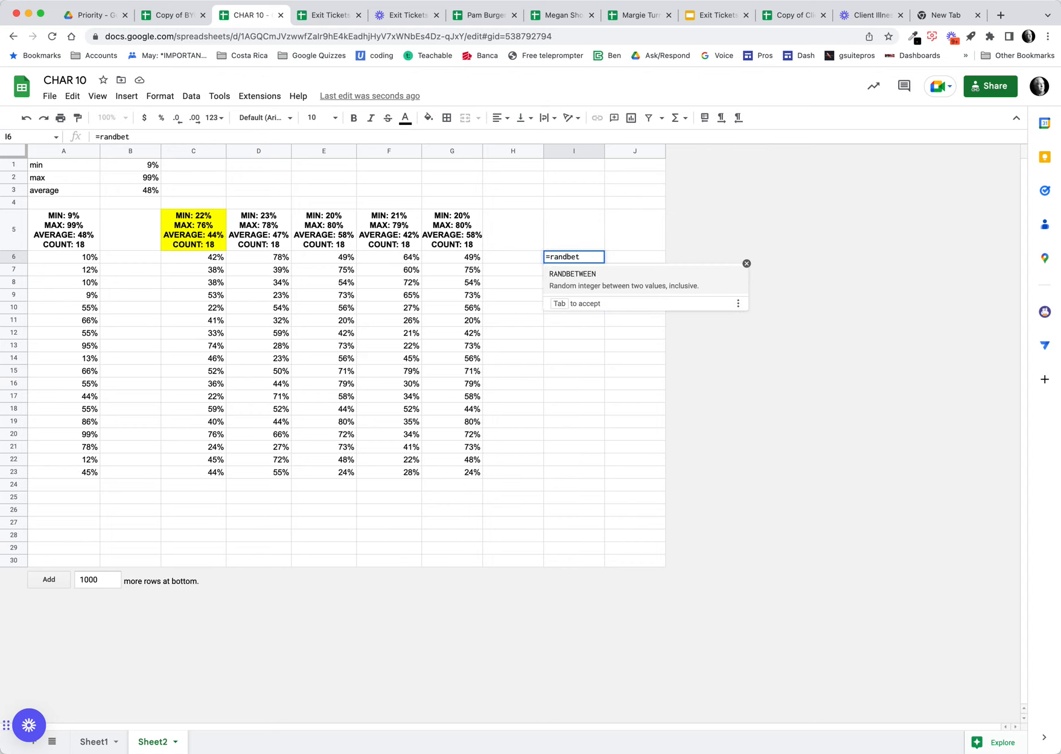
pyautogui.write('t')
pyautogui.press('Tab')
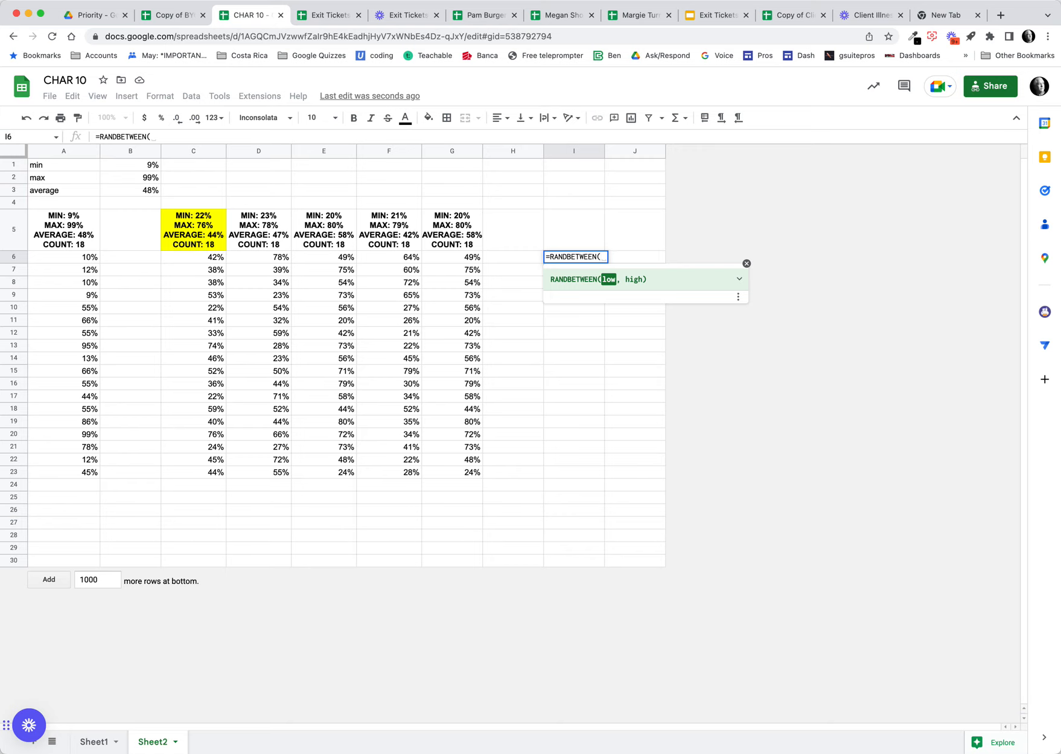
pyautogui.write('30')
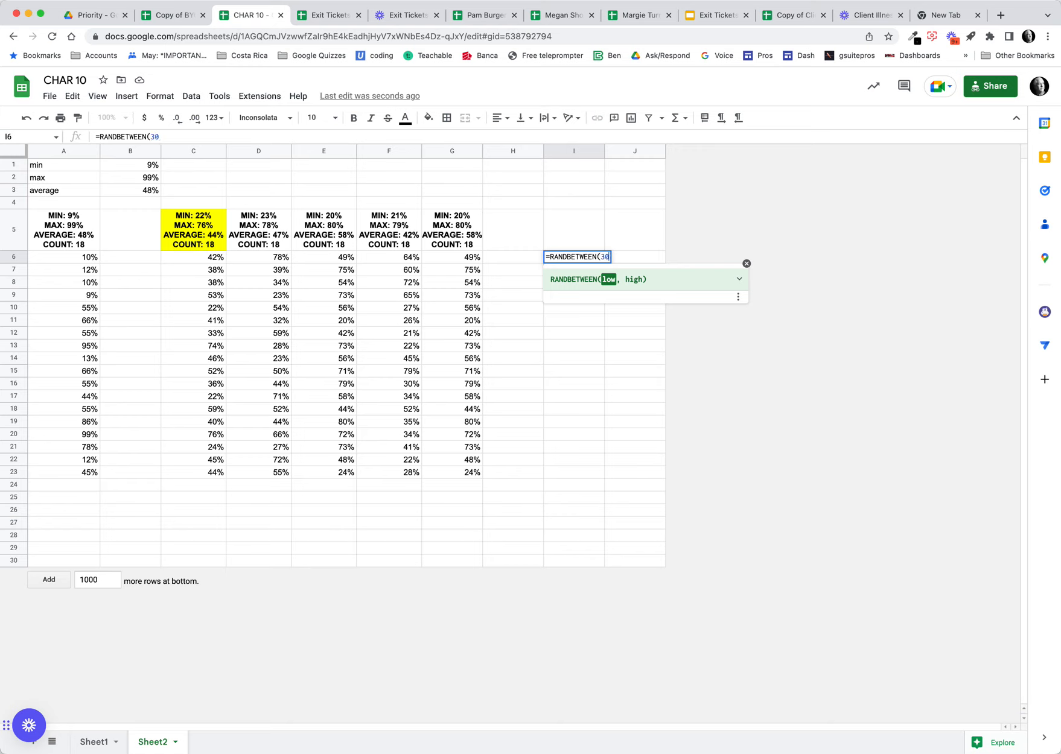
pyautogui.write(',77')
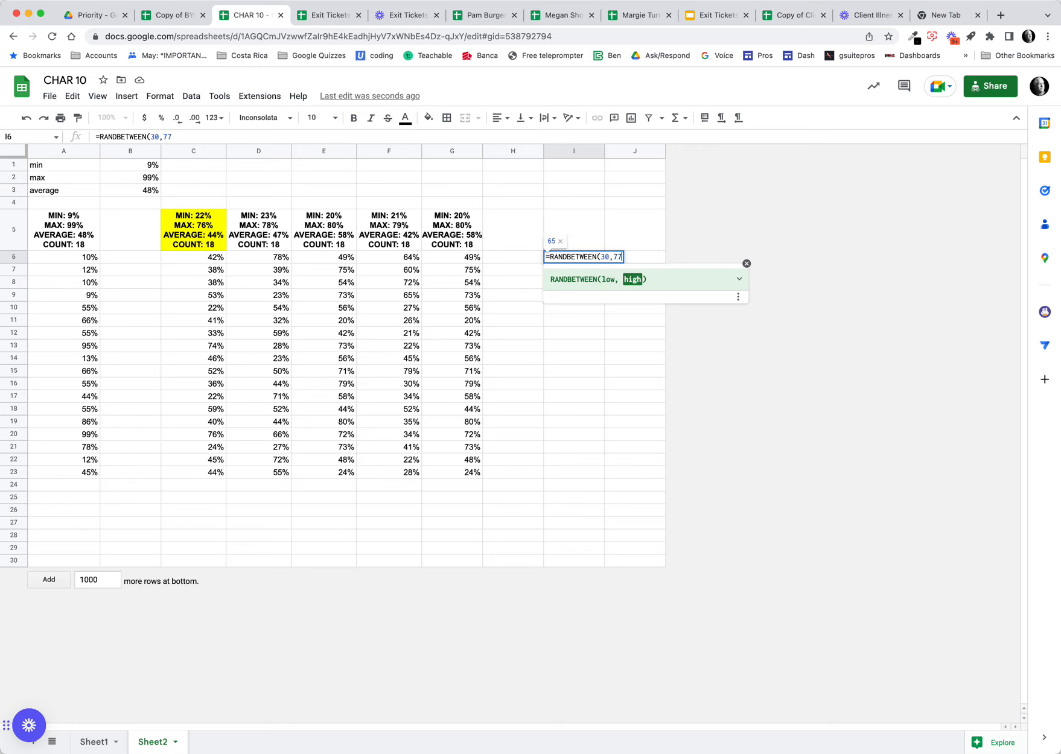
pyautogui.press('Return')
# - Fill the RANDBETWEEN formula from I6 down to I23 and replace the formulas with their static values
pyautogui.click(587, 258)
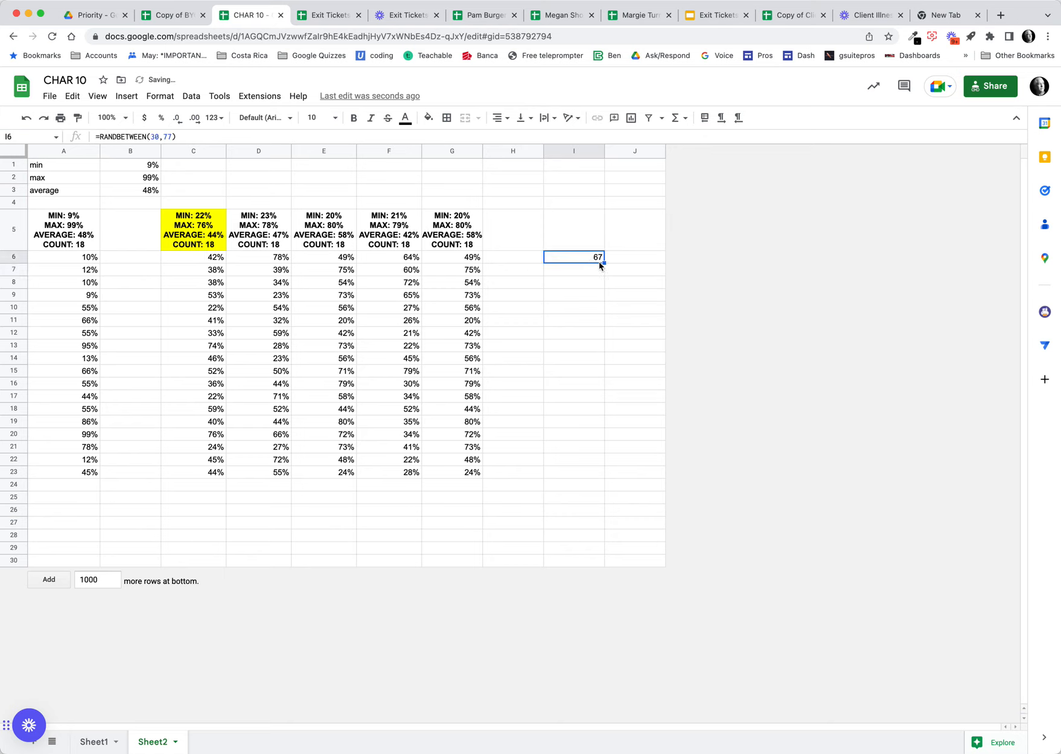
pyautogui.moveTo(603, 263); pyautogui.dragTo(597, 474)
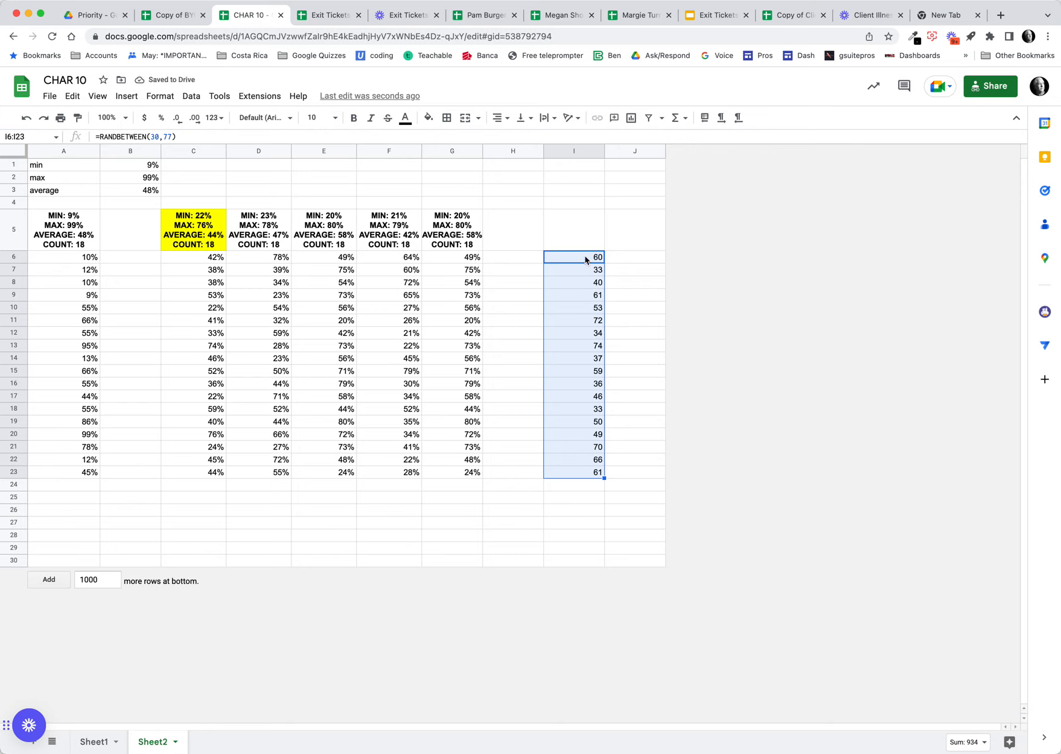
pyautogui.press('super+c')
pyautogui.press('super+shift+v')
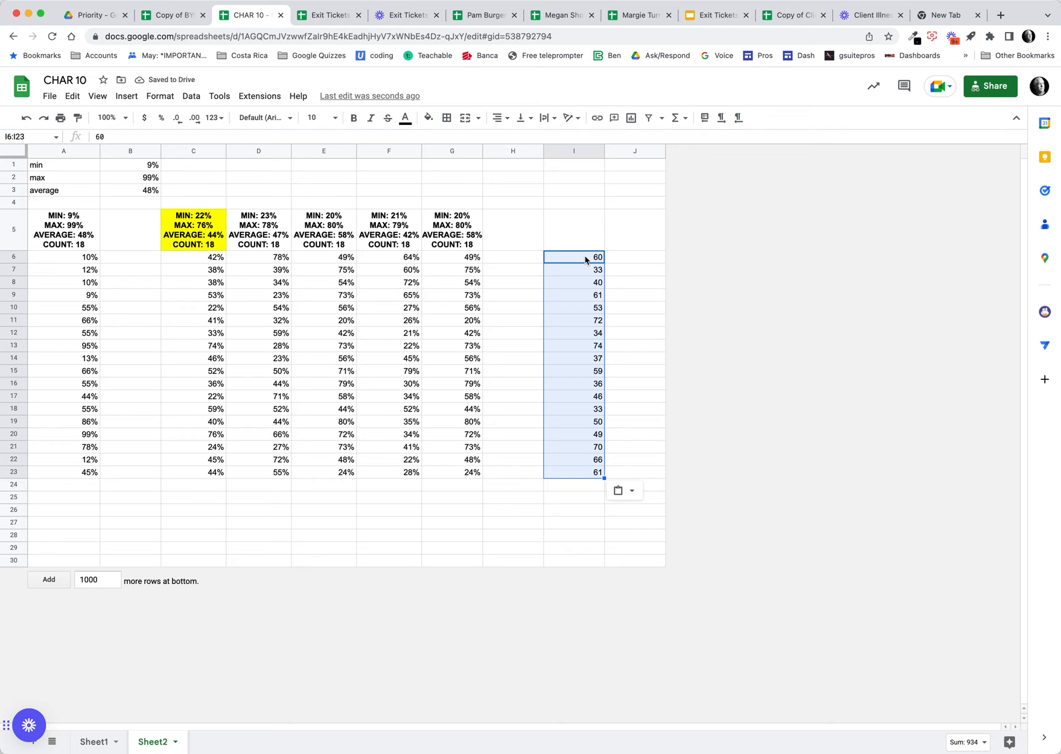
# - Format the numbers in column I from row 6 down as dollar currency
pyautogui.click(145, 118)
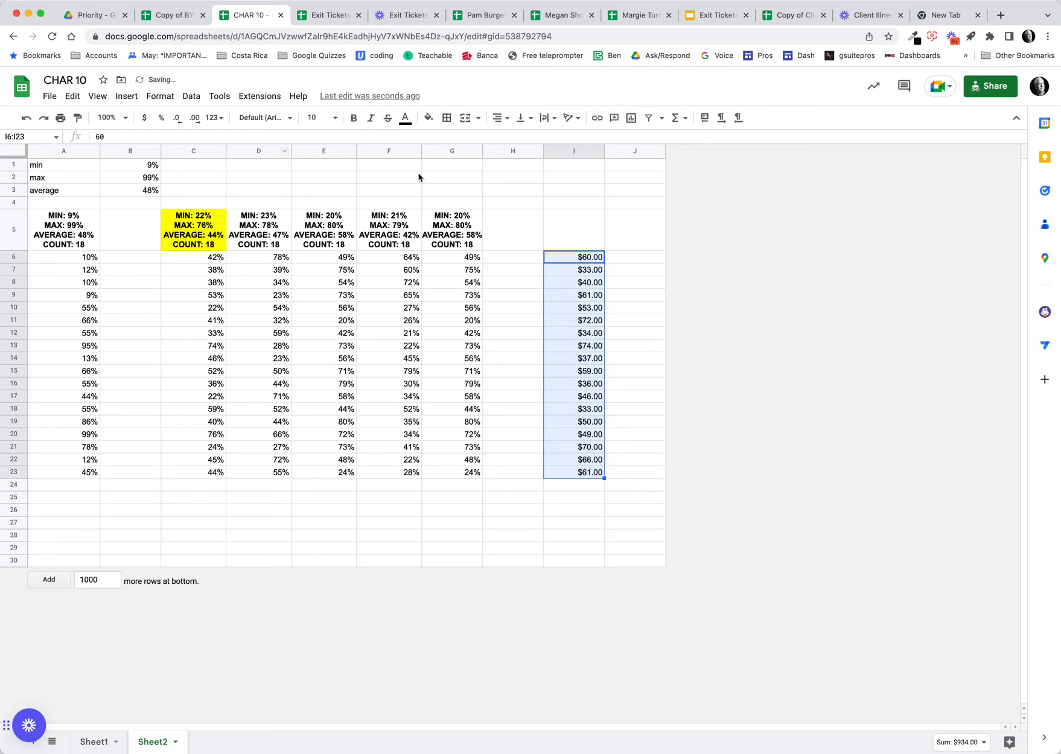
pyautogui.moveTo(563, 255); pyautogui.dragTo(592, 570)
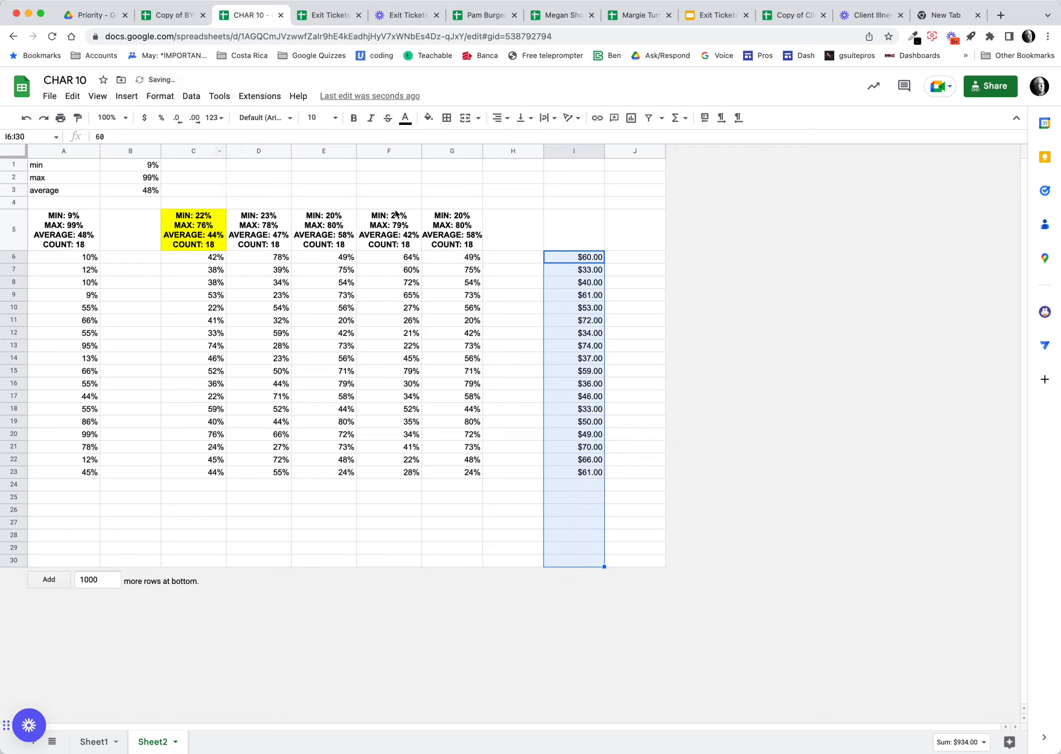
pyautogui.click(585, 260)
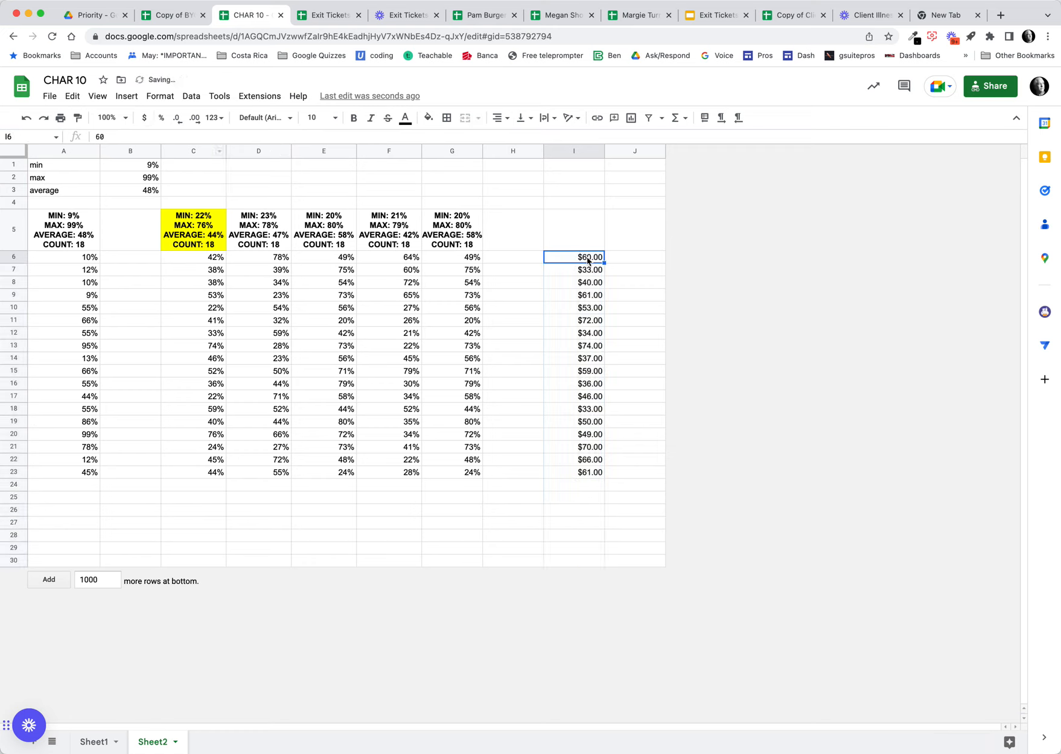
# - Copy the full BYCOL formula text from C5 and paste it into I5
pyautogui.click(466, 234)
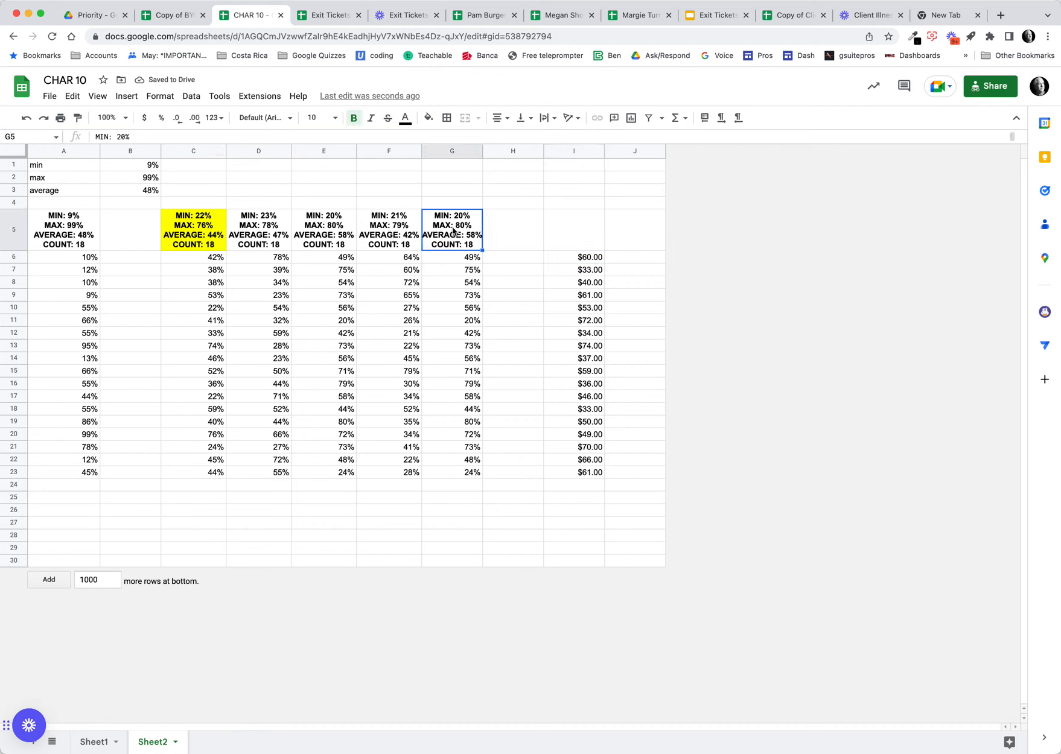
pyautogui.click(207, 241)
pyautogui.tripleClick(151, 137)
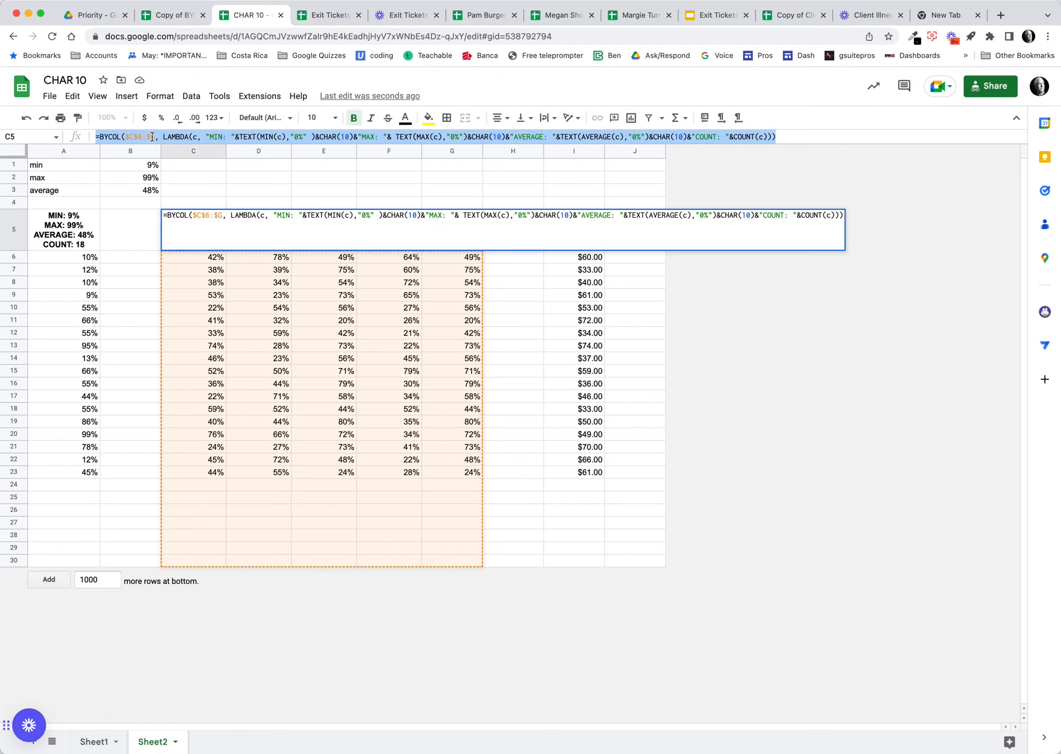
pyautogui.press('Return')
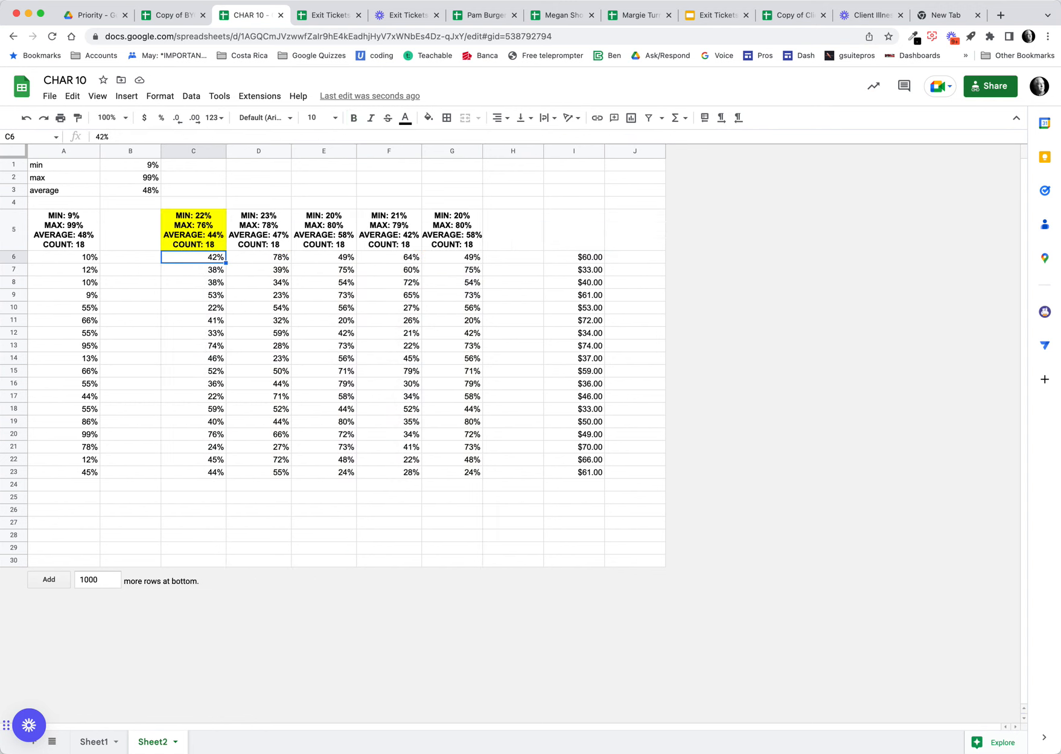
pyautogui.click(600, 237)
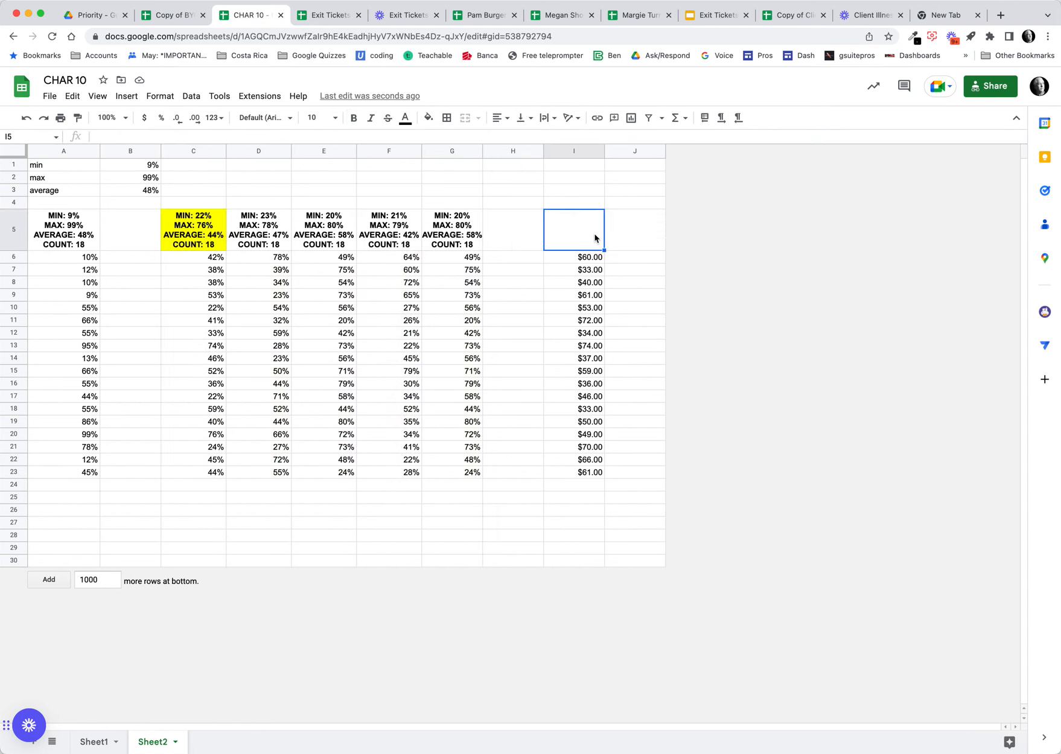
pyautogui.press('cmd+v')
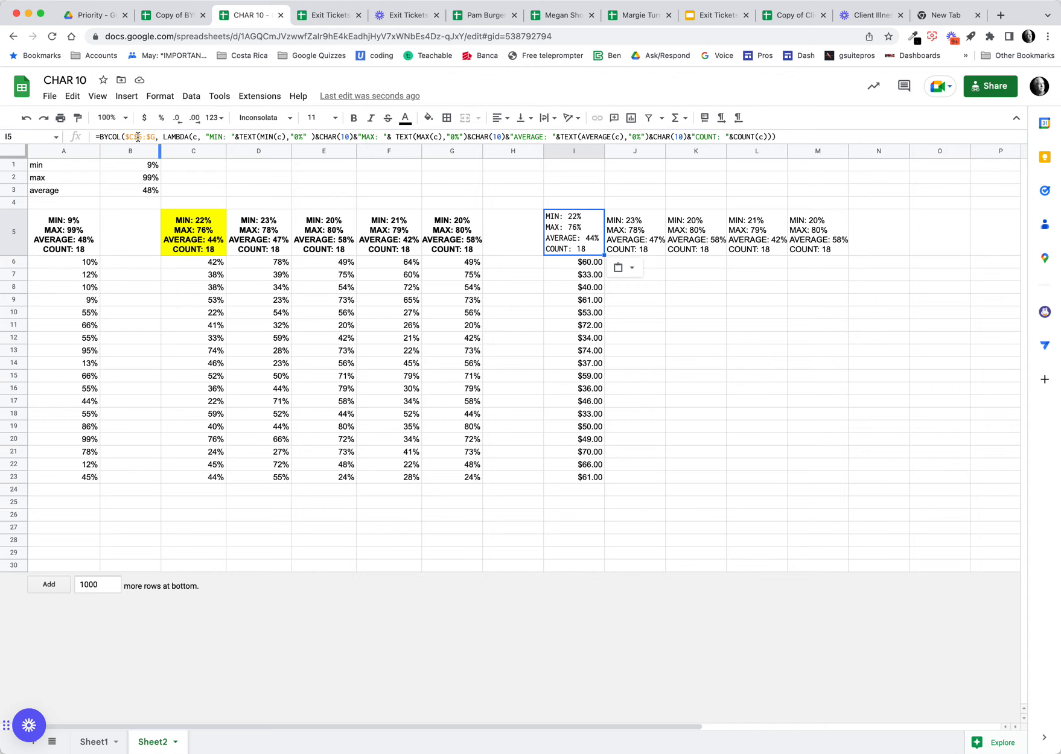
# - Change the BYCOL range in I5's formula to $I$6:$I
pyautogui.click(134, 138)
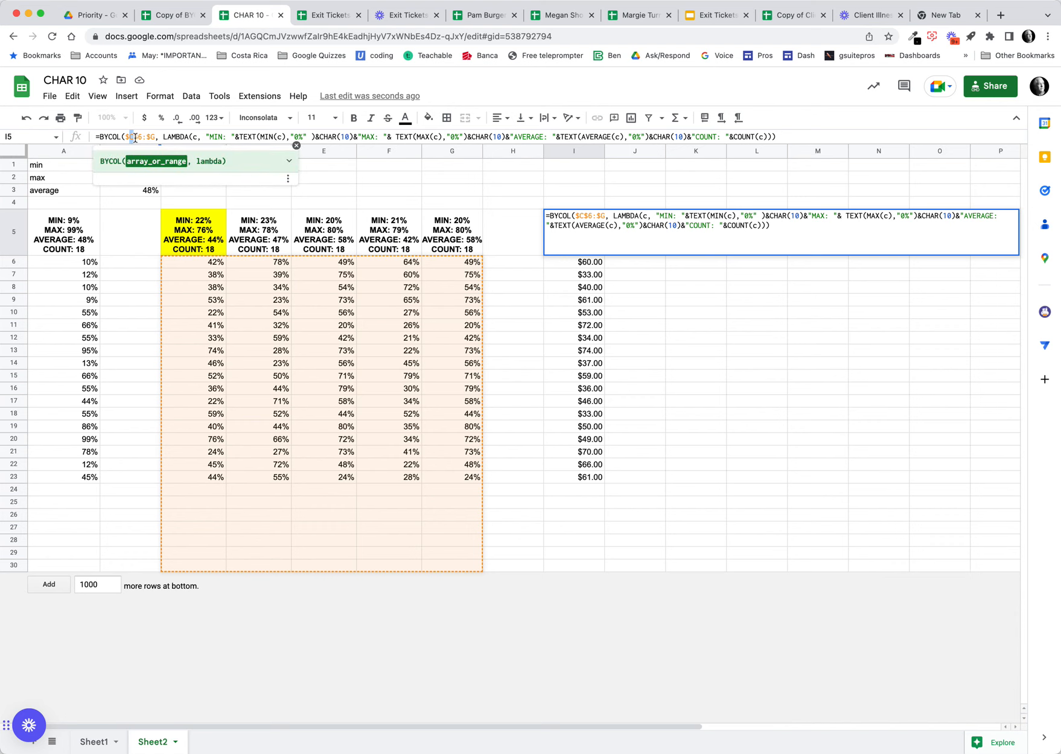
pyautogui.press('BackSpace')
pyautogui.write('I')
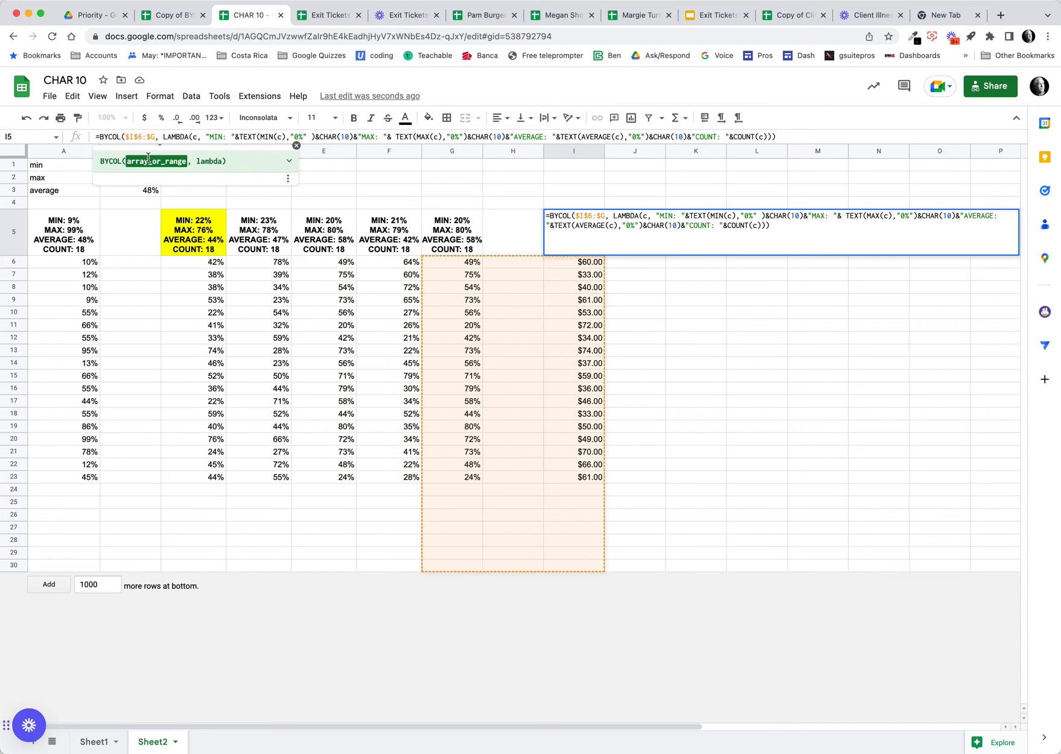
pyautogui.press('BackSpace')
pyautogui.write('IN(c),"')
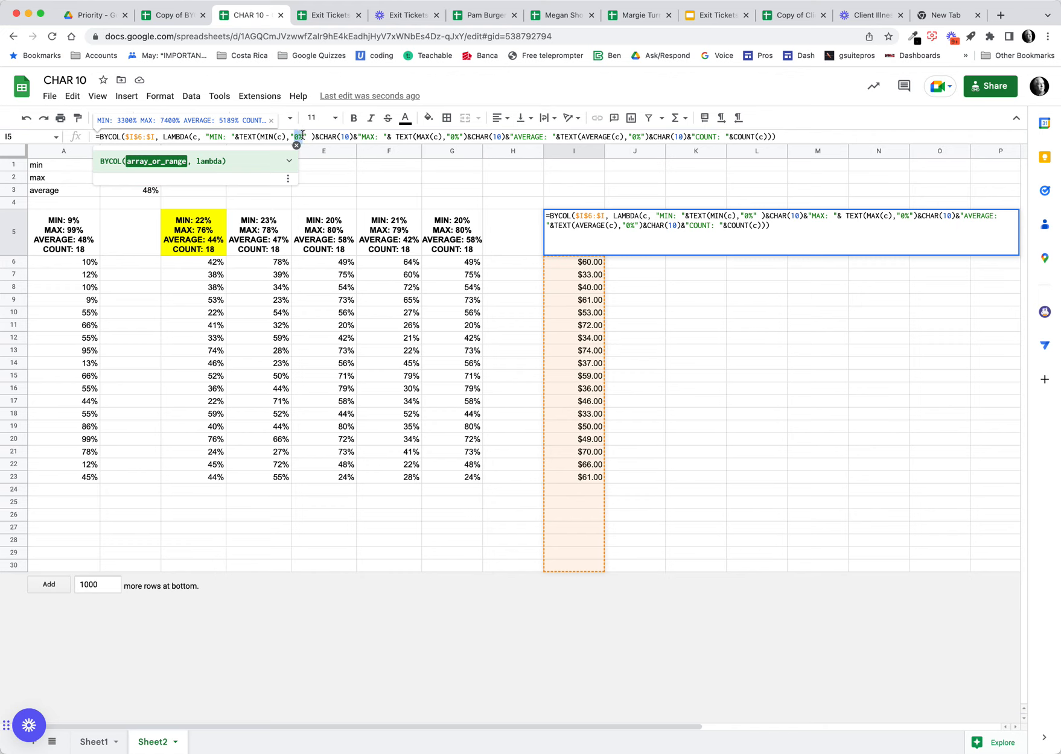
# - Set the TEXT format of the MIN part in I5's formula to "$0.00"
pyautogui.write('$')
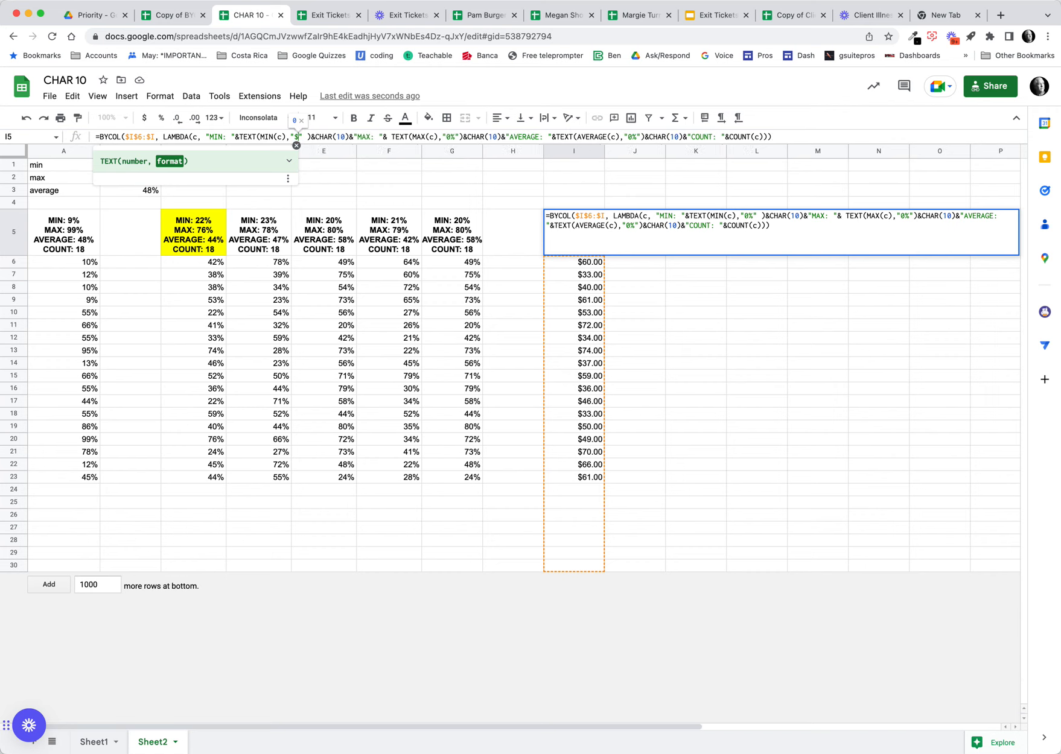
pyautogui.write('0.))')
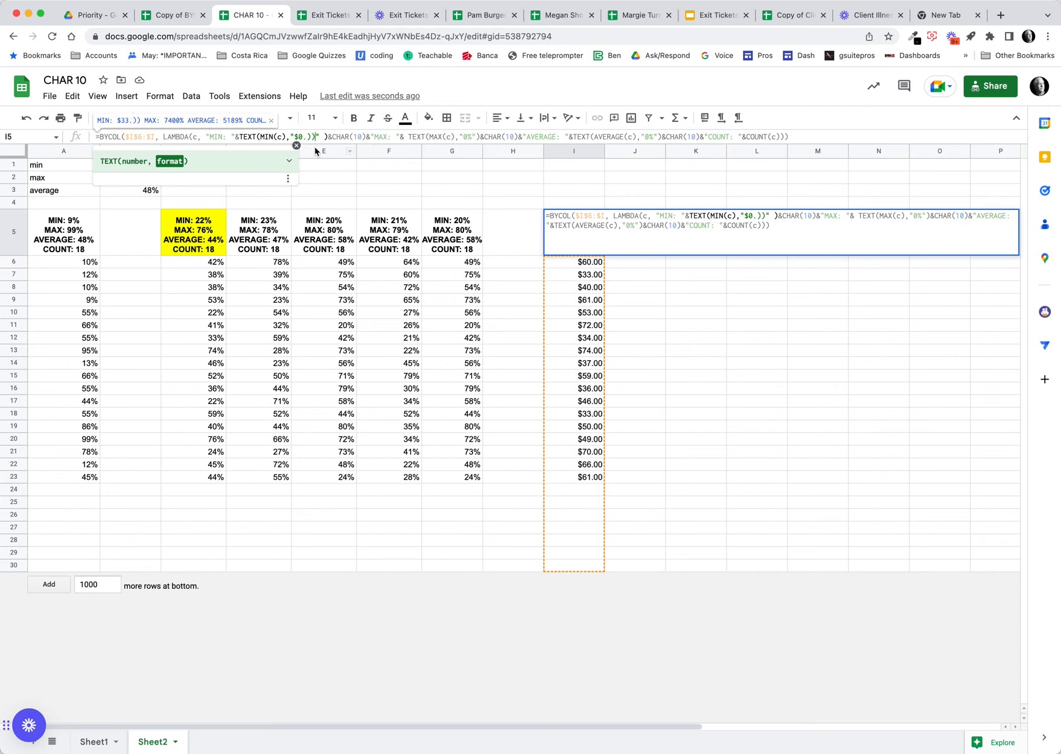
pyautogui.press('BackSpace')
pyautogui.press('BackSpace')
pyautogui.write('00')
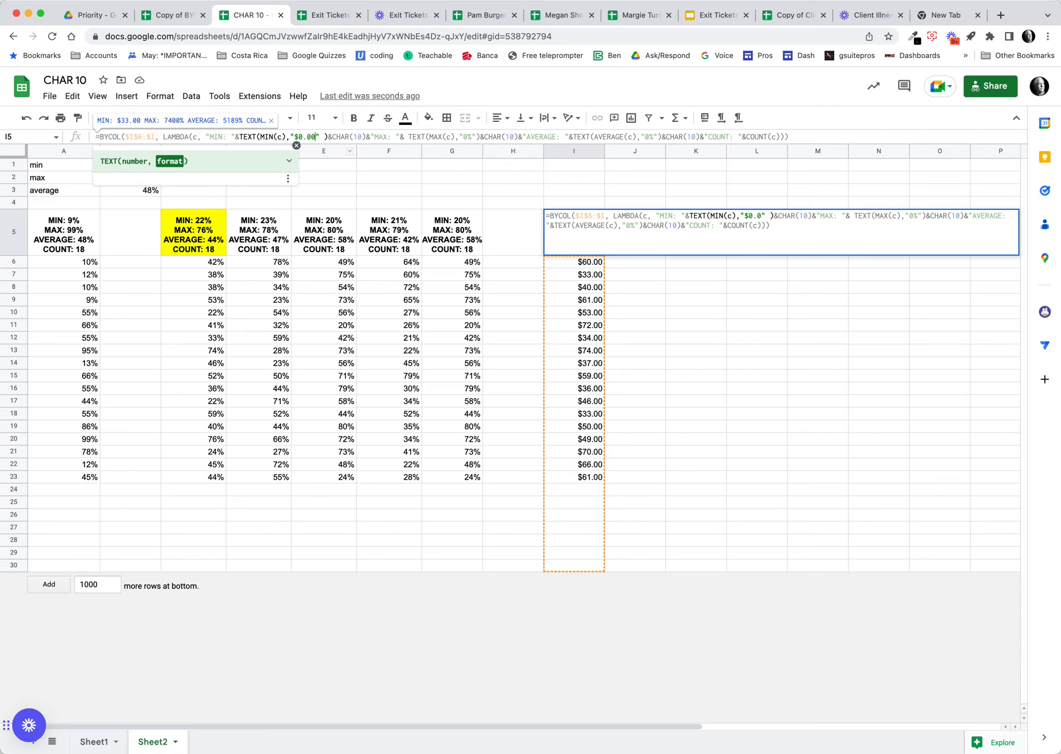
# - Apply the same "$0.00" format to the MAX and AVERAGE parts of I5's formula and commit it
pyautogui.moveTo(315, 137); pyautogui.dragTo(296, 137)
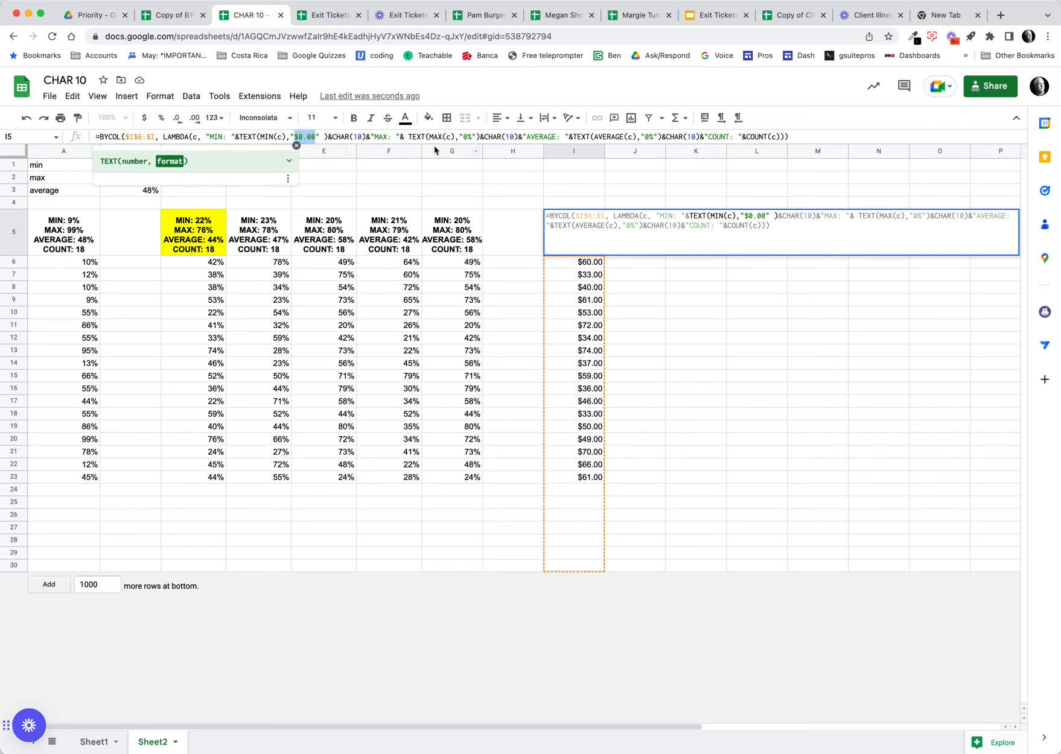
pyautogui.click(473, 137)
pyautogui.press('BackSpace')
pyautogui.press('BackSpace')
pyautogui.write('$0.00')
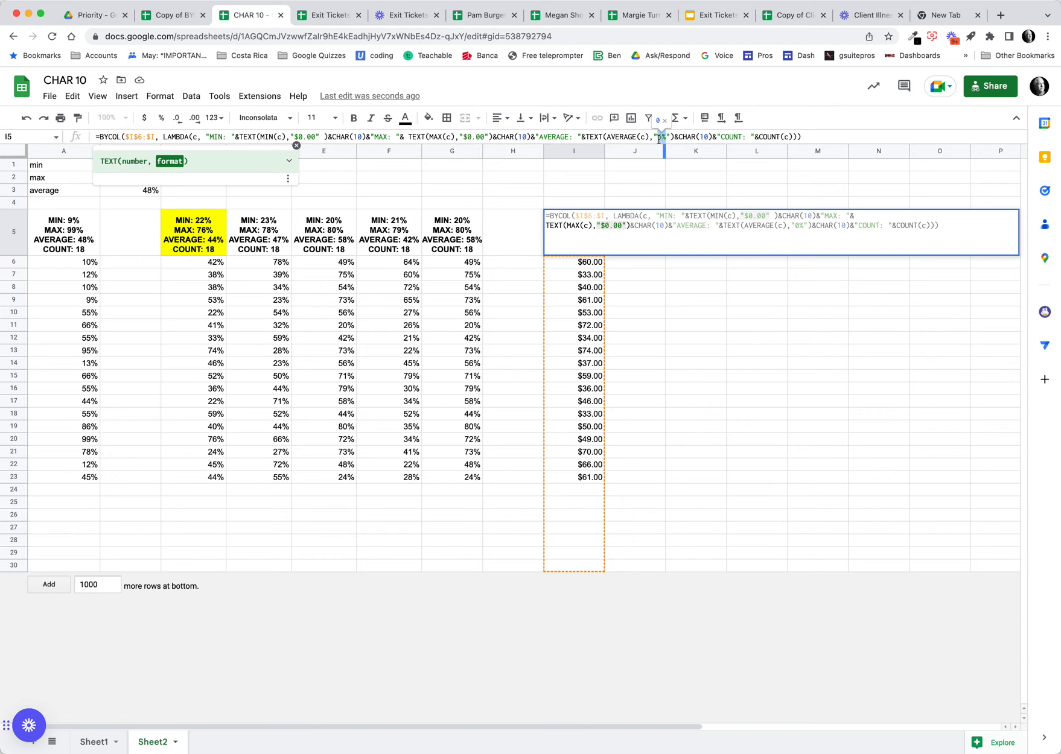
pyautogui.write('$0.00')
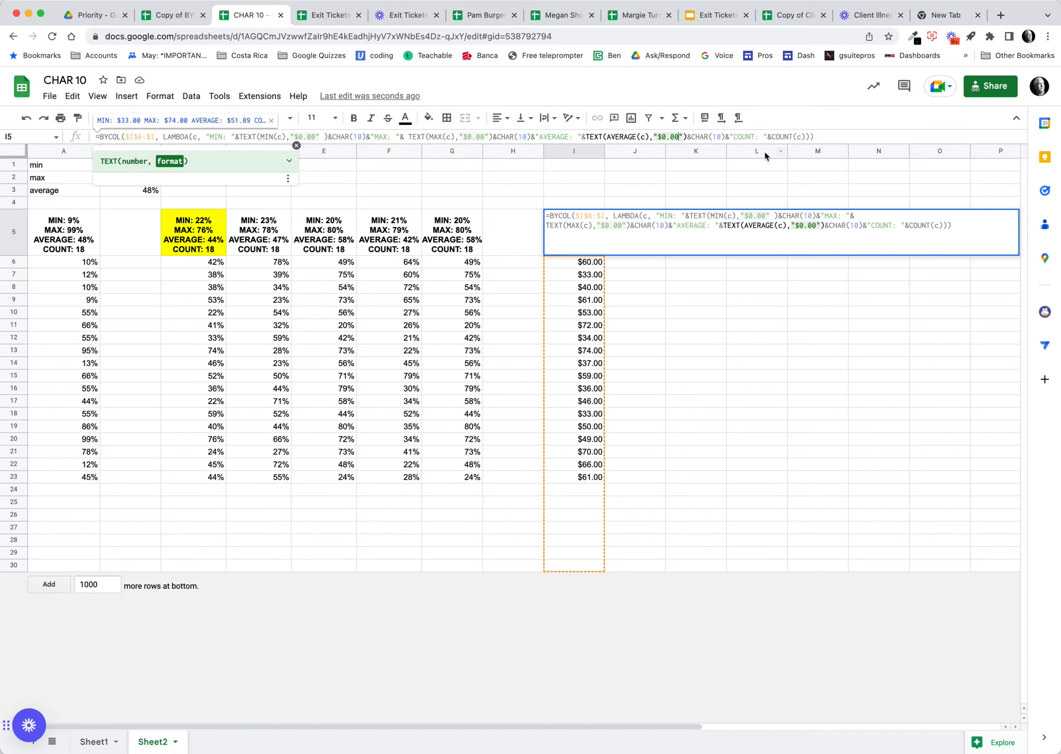
pyautogui.press('Return')
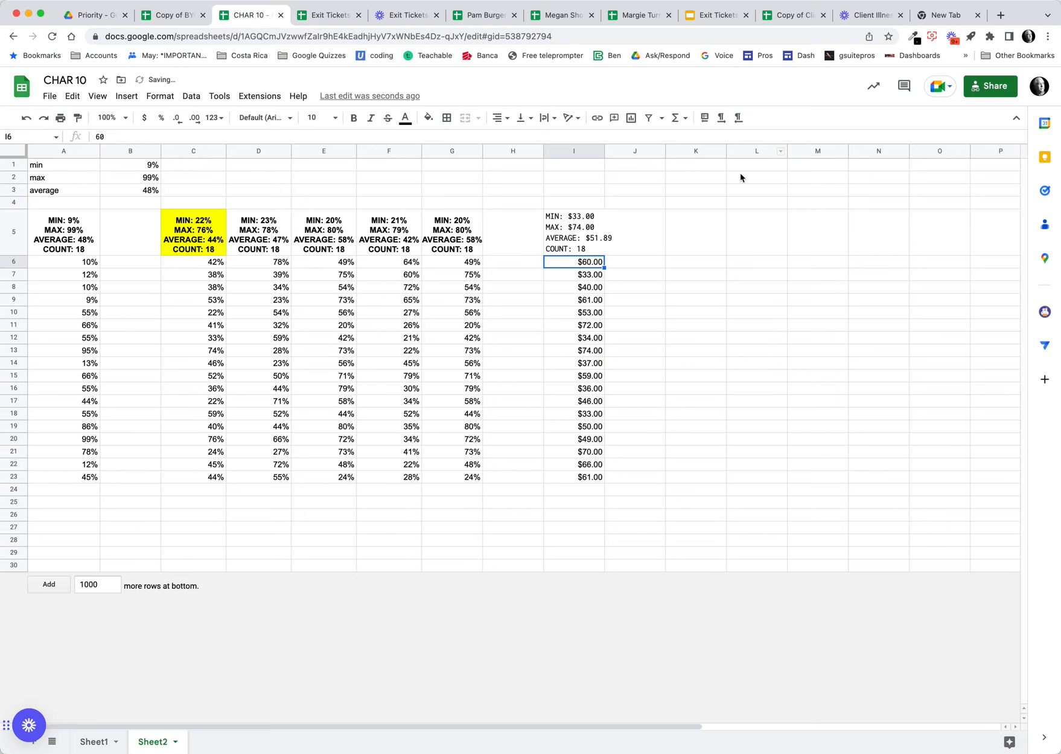
# - Clear the pasted formatting from I5 and make its summary text bold
pyautogui.click(583, 249)
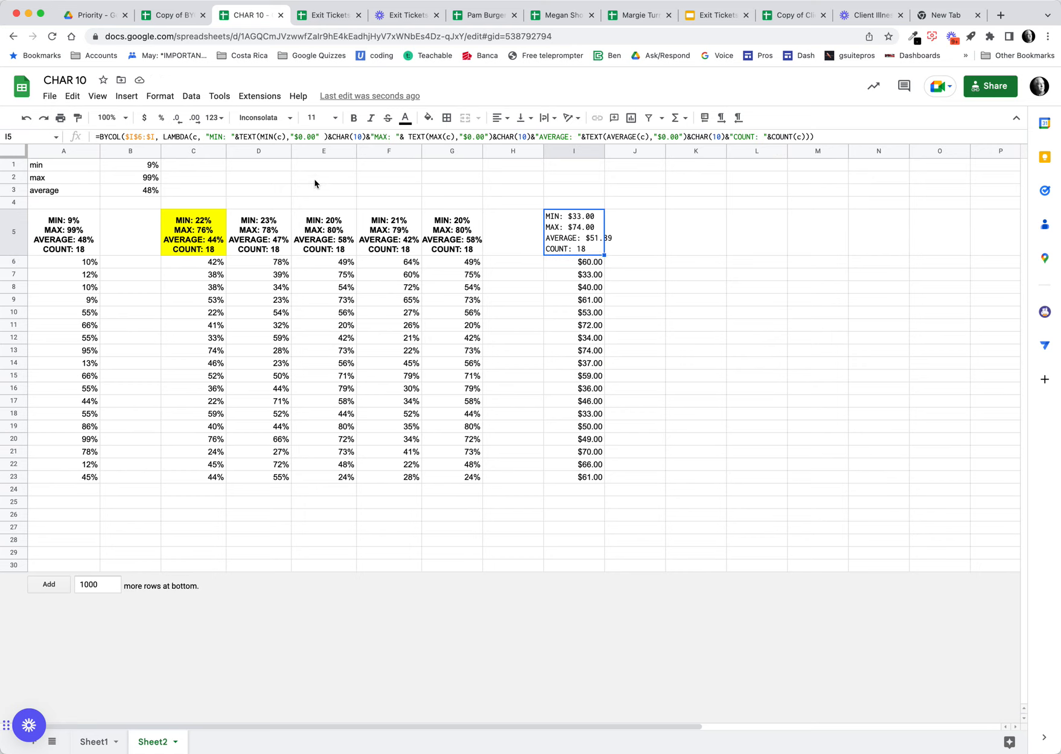
pyautogui.press('super+backslash')
pyautogui.hscroll(7, 315, 183)
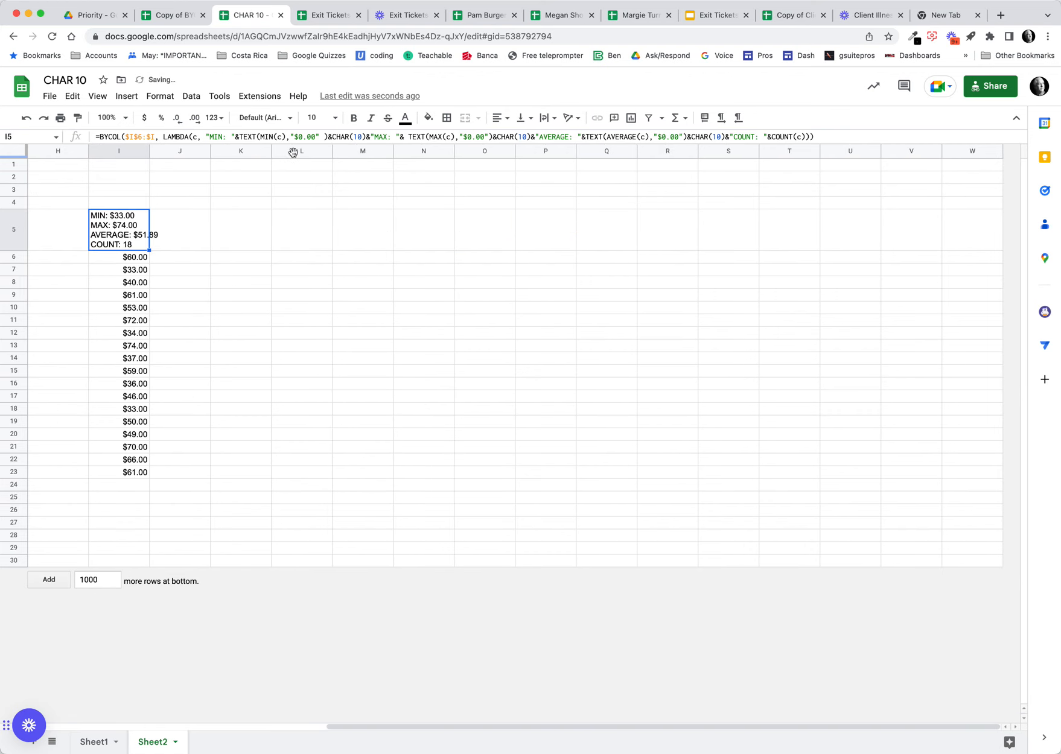
pyautogui.click(353, 123)
pyautogui.hscroll(-7, 507, 189)
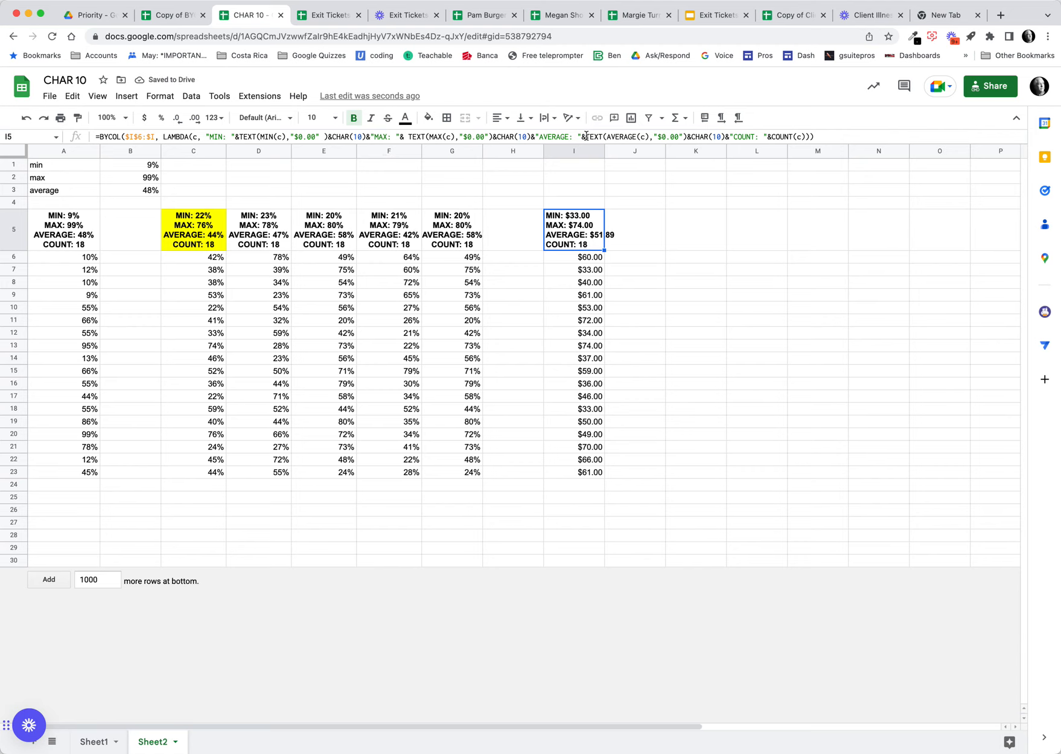
# - Centre the summary in I5 horizontally and auto-fit the width of column I
pyautogui.click(500, 120)
pyautogui.click(518, 138)
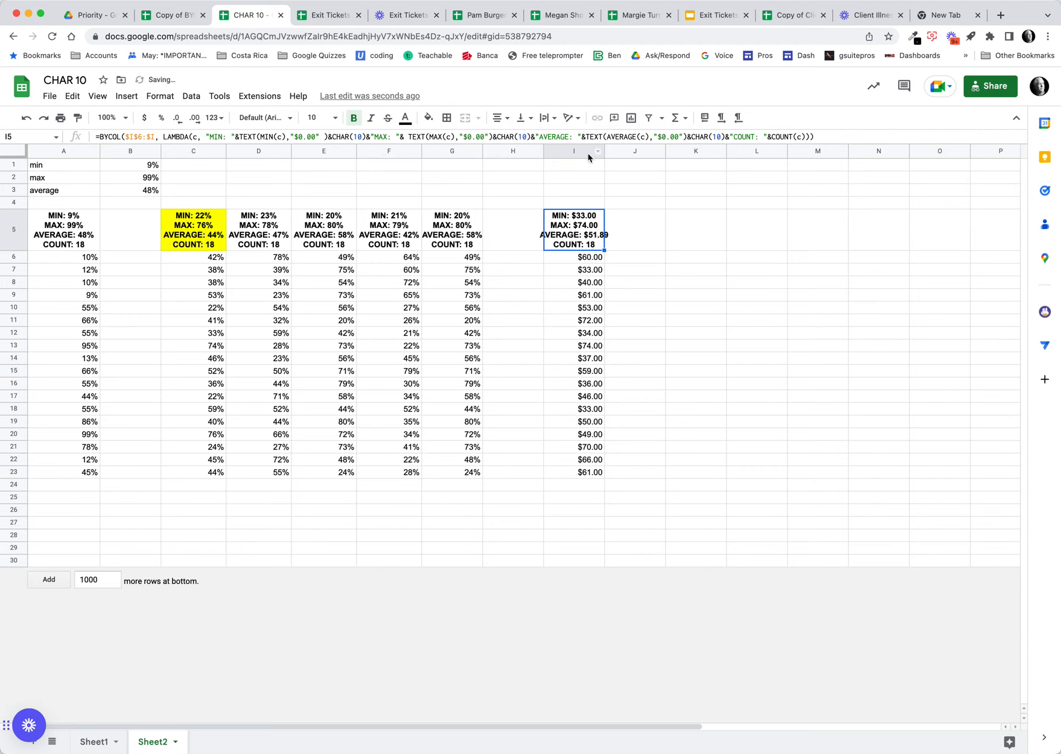
pyautogui.doubleClick(604, 151)
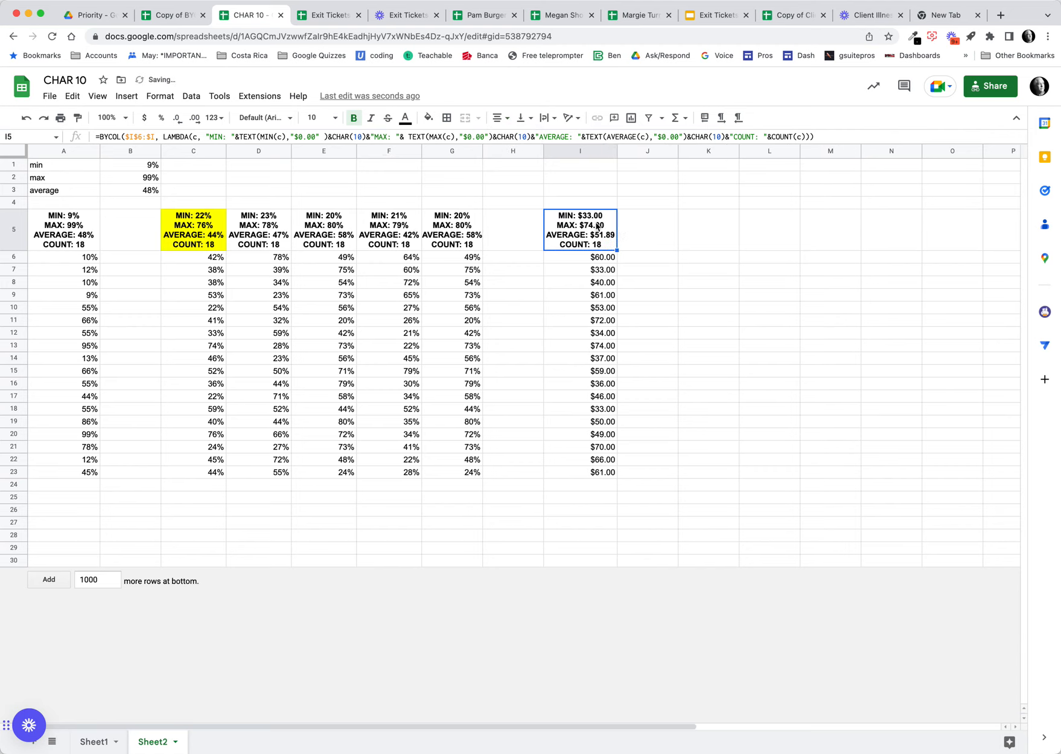
# - Examine the percentage data in columns C and D and the TEXT formats used in C5's formula
pyautogui.moveTo(208, 266); pyautogui.dragTo(281, 382)
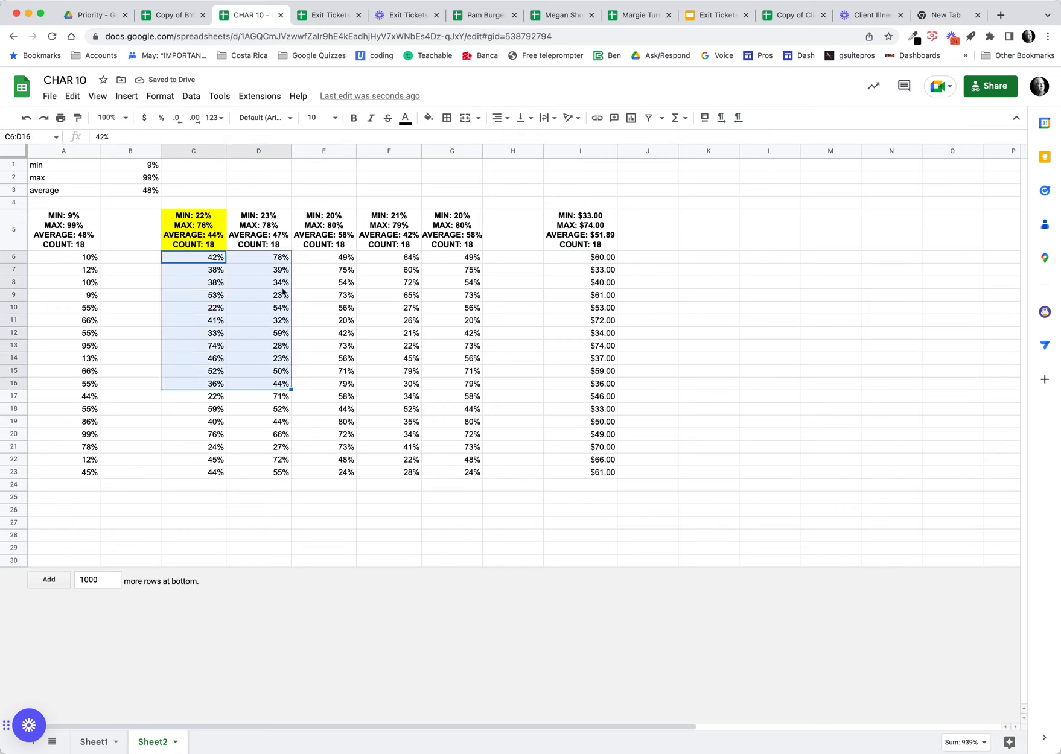
pyautogui.click(220, 230)
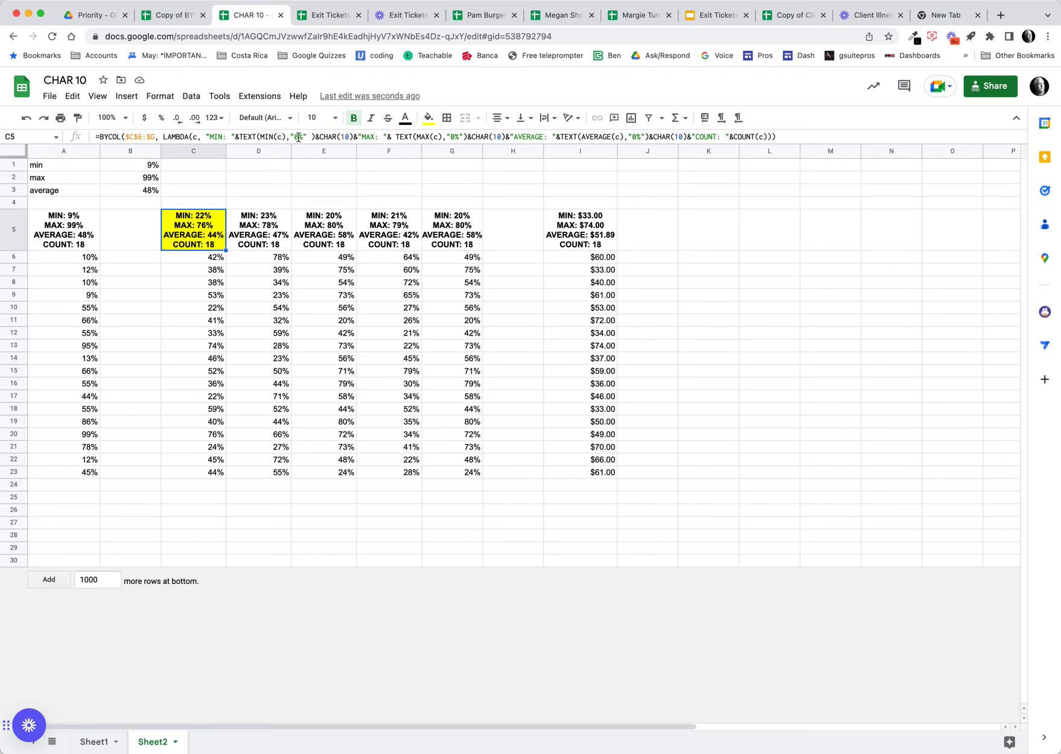
# - Extend the BYCOL range in I5's formula to $I$6:$L so the currency summaries cover columns I to L
pyautogui.click(581, 224)
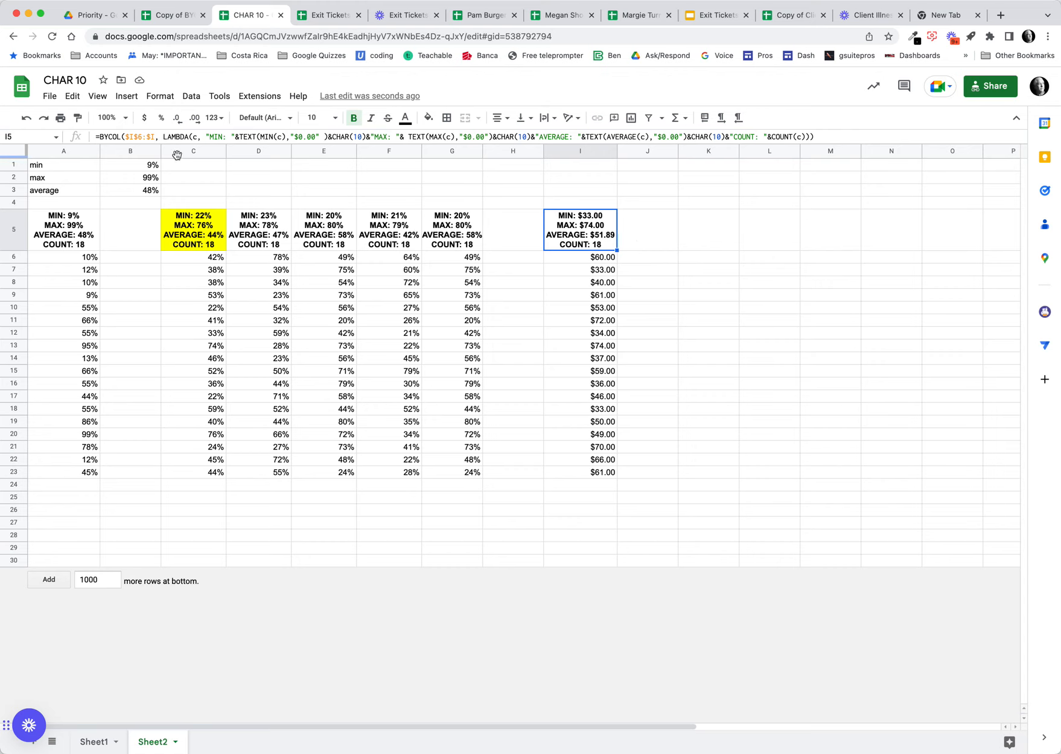
pyautogui.click(156, 137)
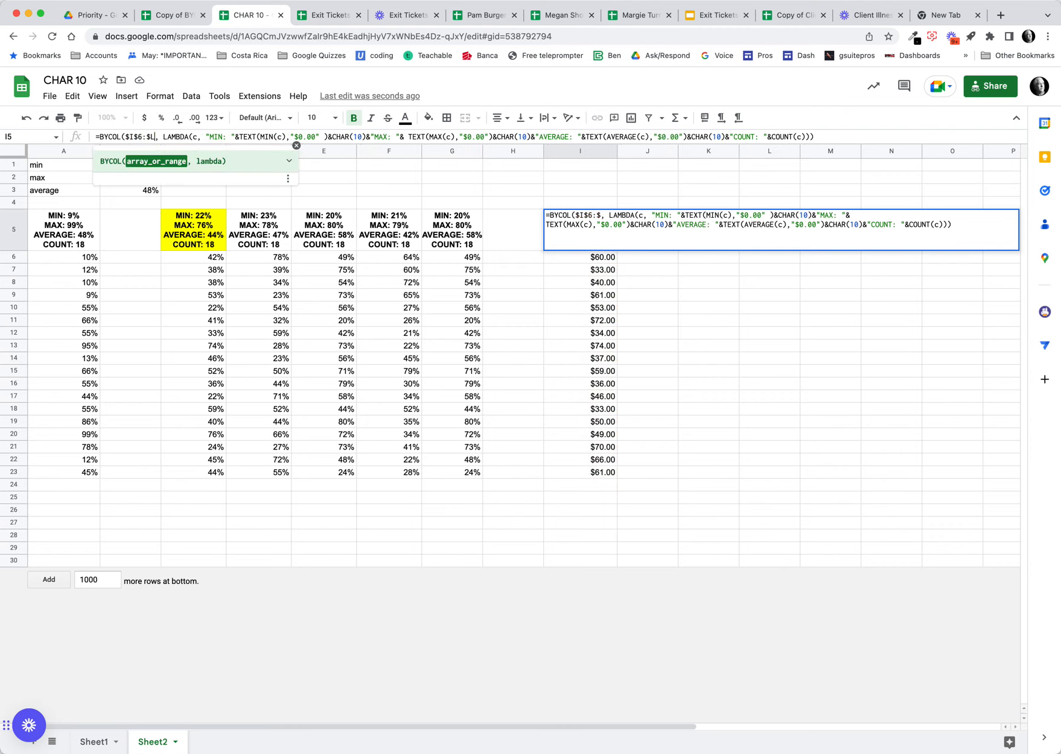
pyautogui.press('Return')
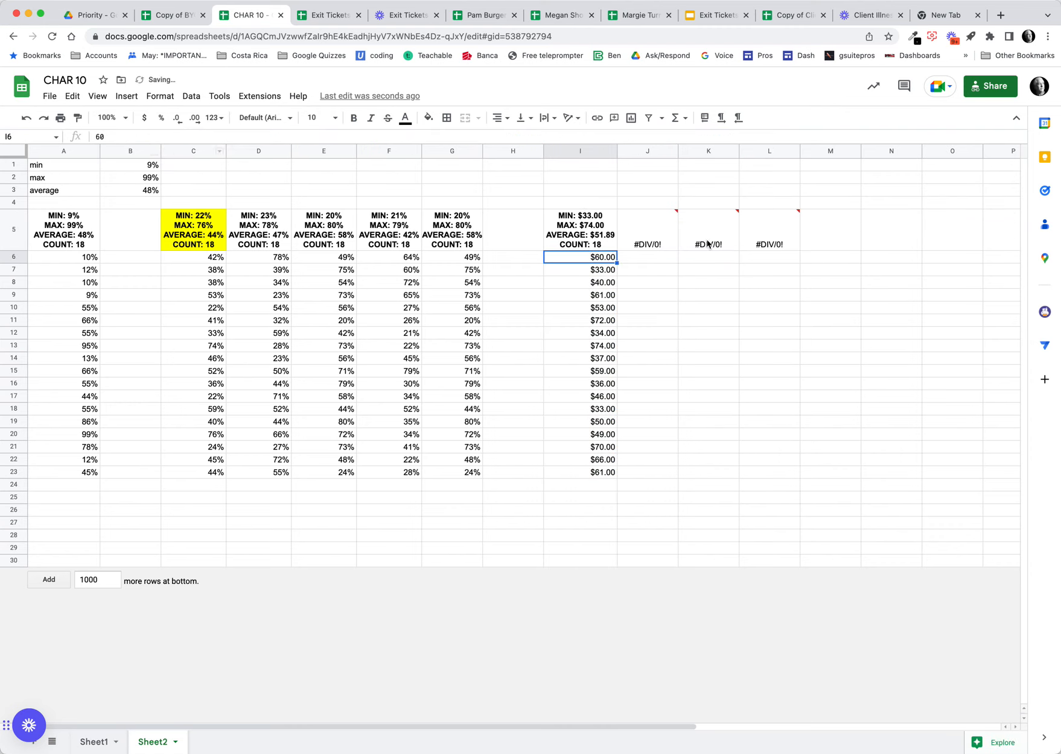
# - Enter test values 63 in J6 and 55 in K6, and inspect I5's formula and the error note on L5
pyautogui.click(664, 261)
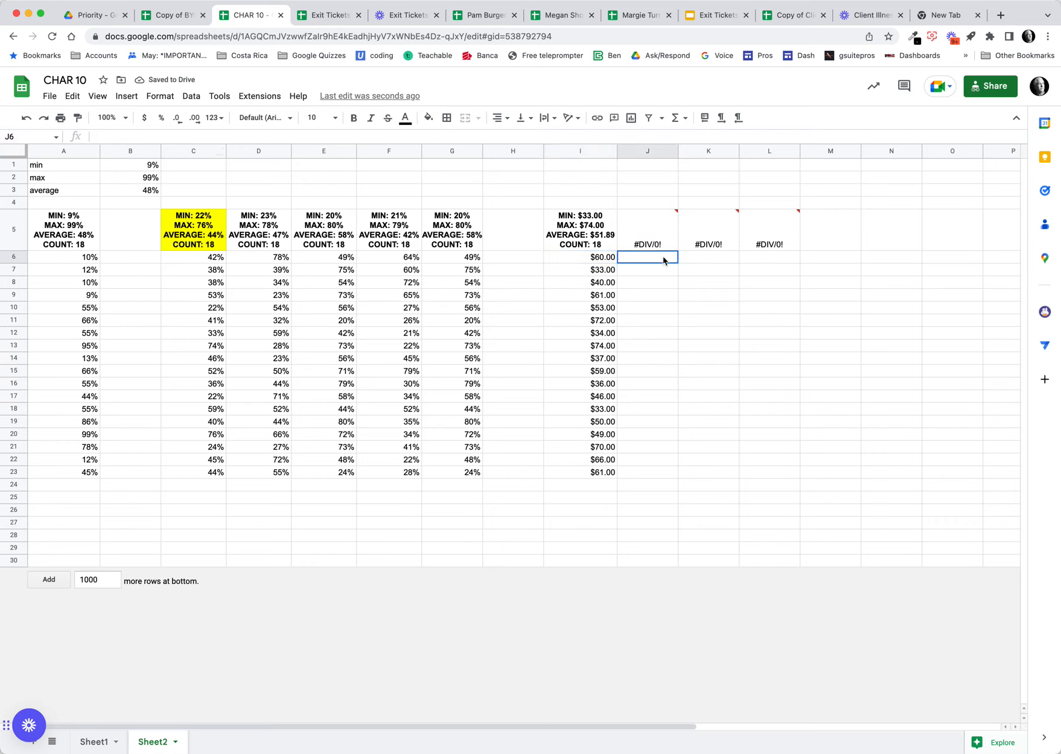
pyautogui.write('63')
pyautogui.press('Return')
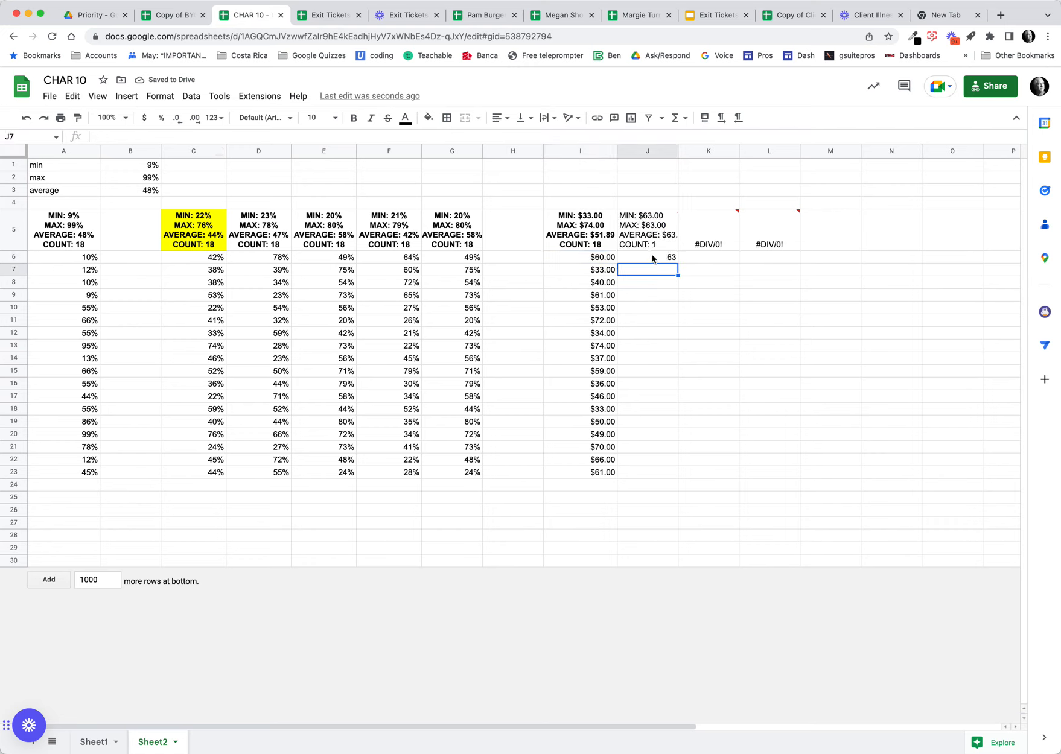
pyautogui.click(708, 260)
pyautogui.write('55')
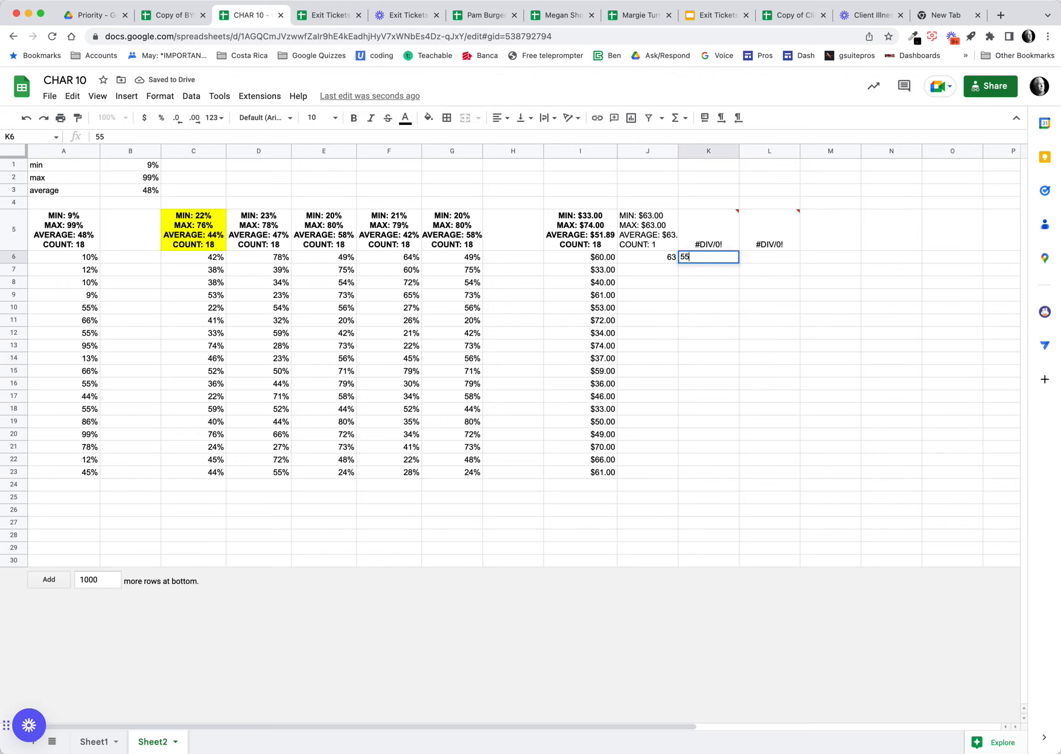
pyautogui.press('Return')
pyautogui.hscroll(5, 680, 253)
pyautogui.hscroll(-5, 606, 254)
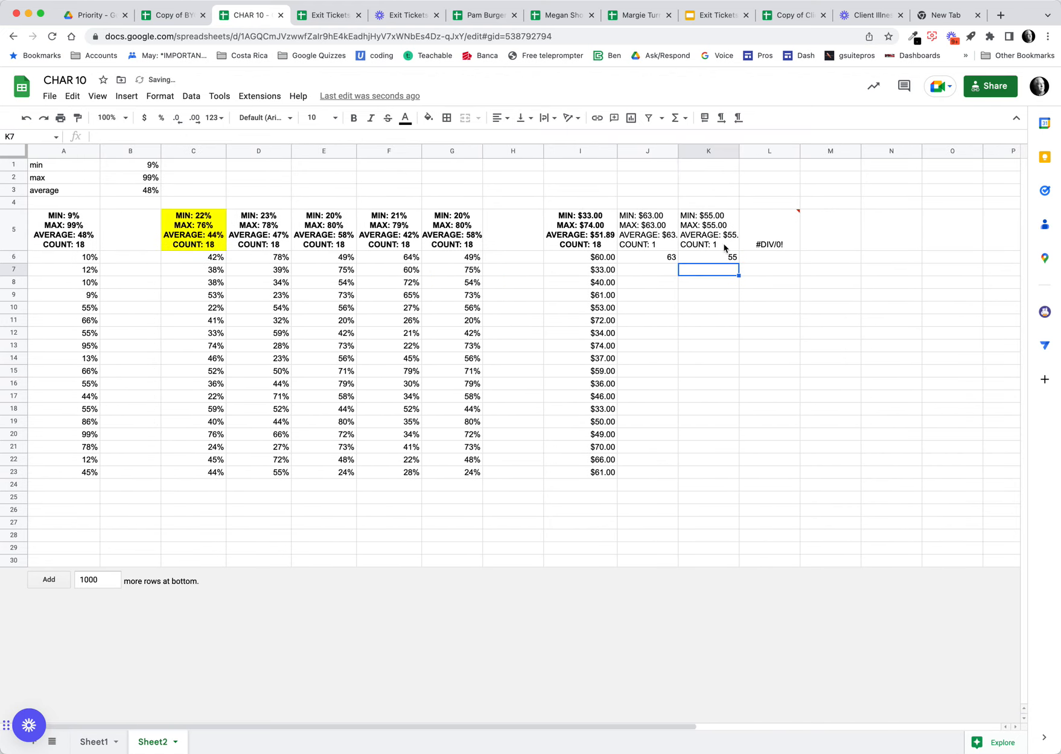
pyautogui.click(615, 234)
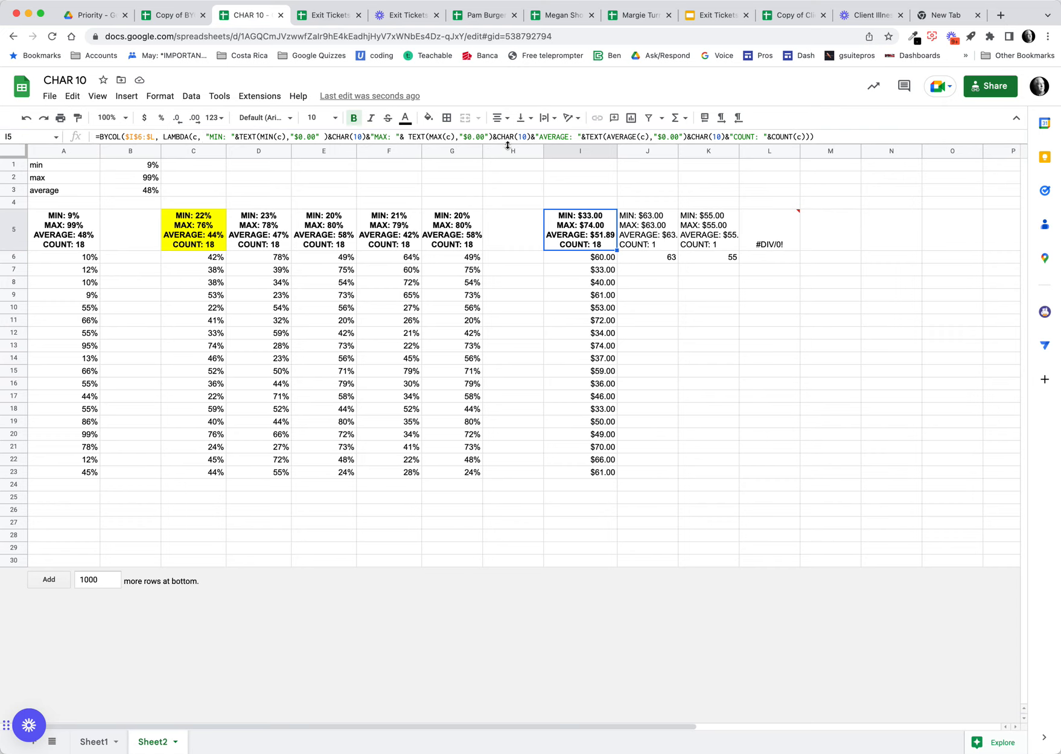
pyautogui.moveTo(767, 244)
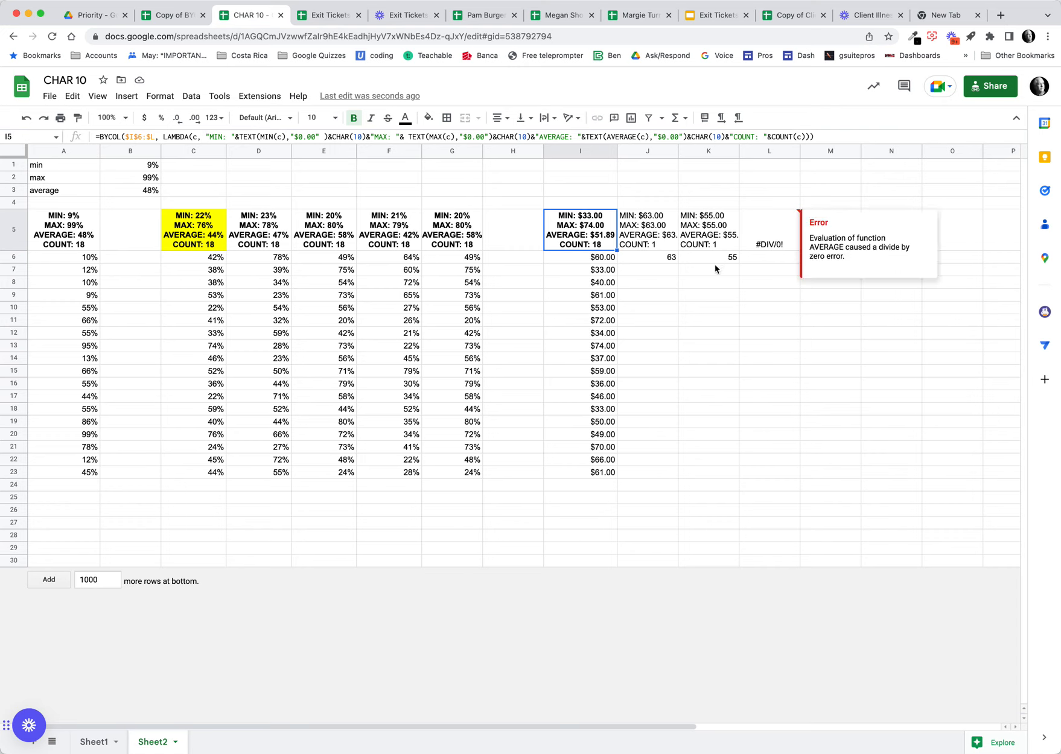